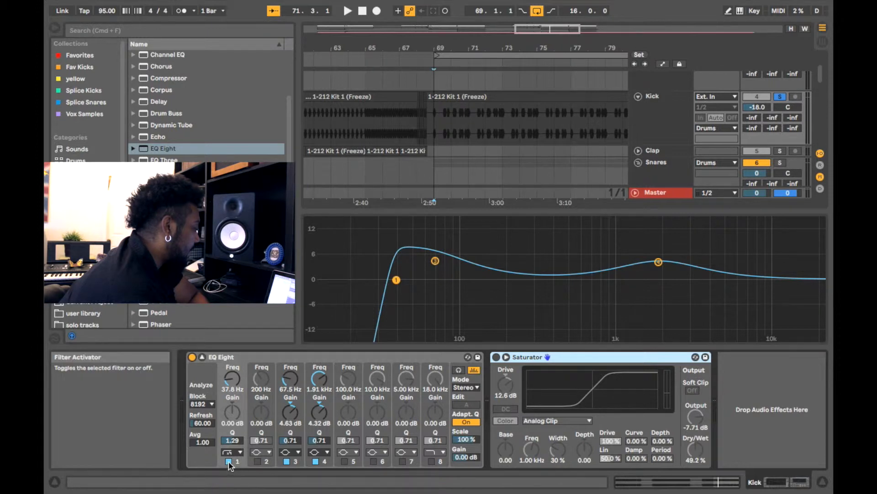
Switch off filters 3 and 4 in the kick's EQ Eight and audition the kick with only filter 1 active.
{"action": "left_click", "coordinate": [287, 462]}
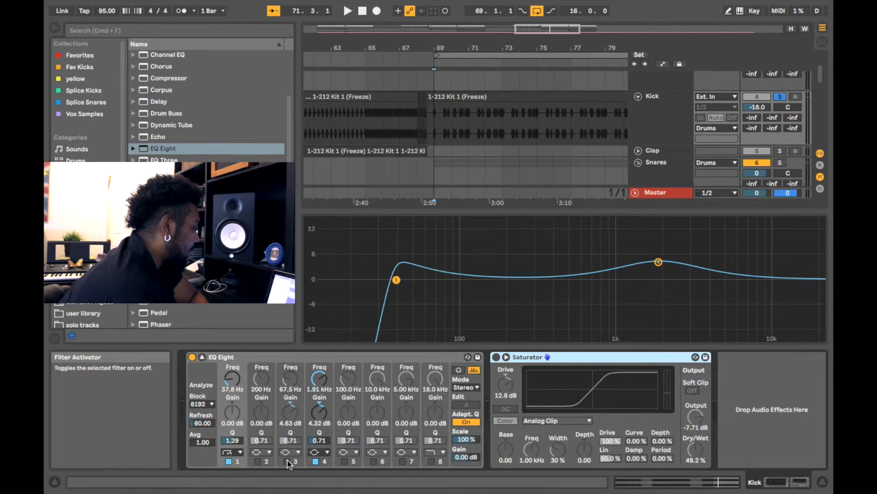
{"action": "left_click", "coordinate": [315, 461]}
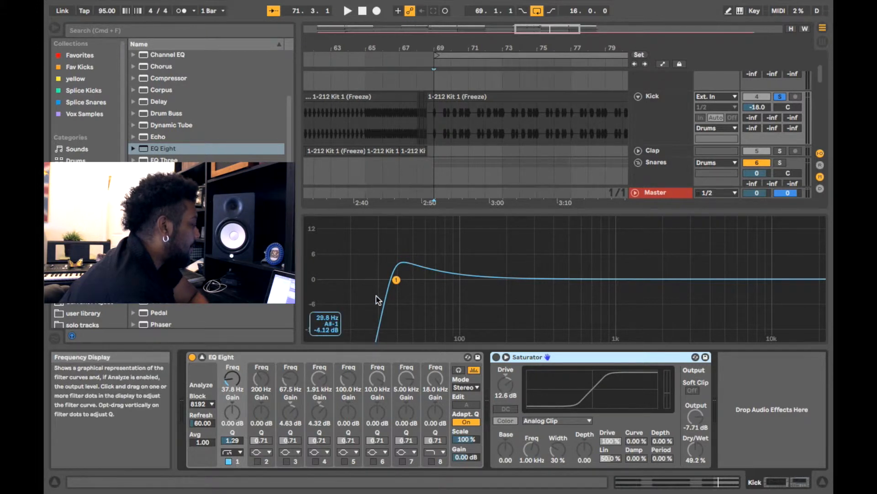
{"action": "key", "text": "space"}
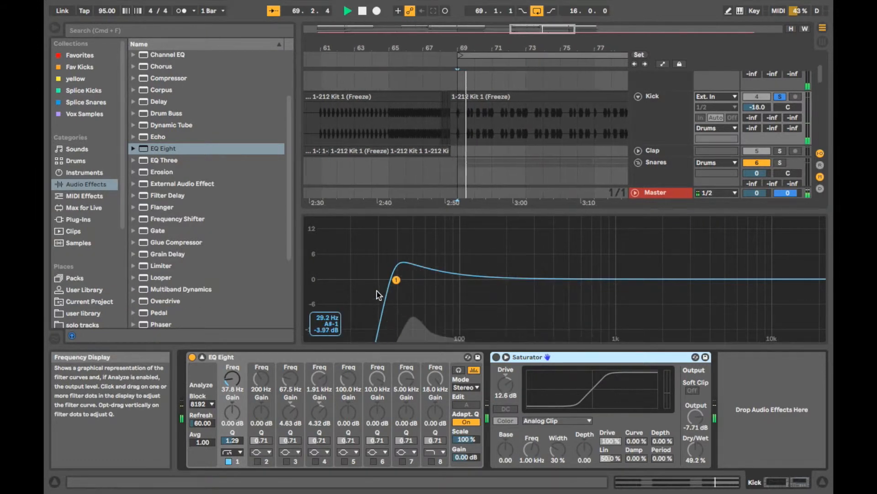
{"action": "key", "text": "space"}
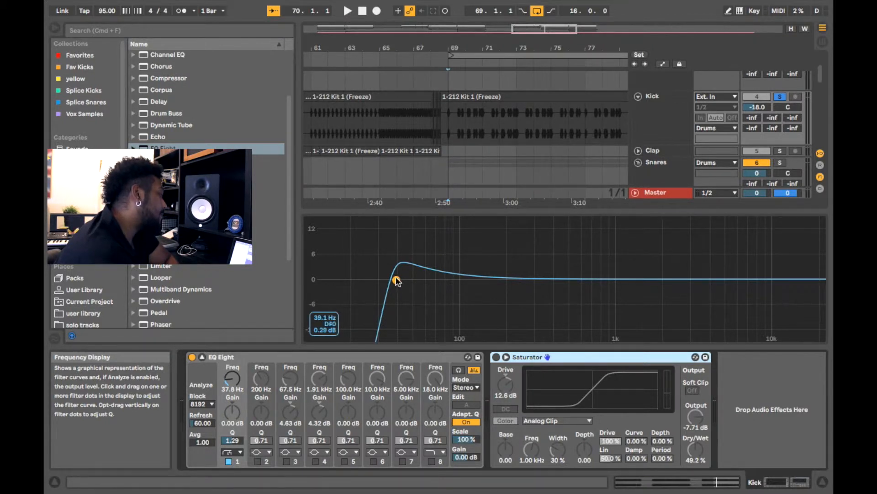
Check filter 1's available filter types, try a Q of 1.24 and restore it to 1.29.
{"action": "left_click", "coordinate": [234, 441]}
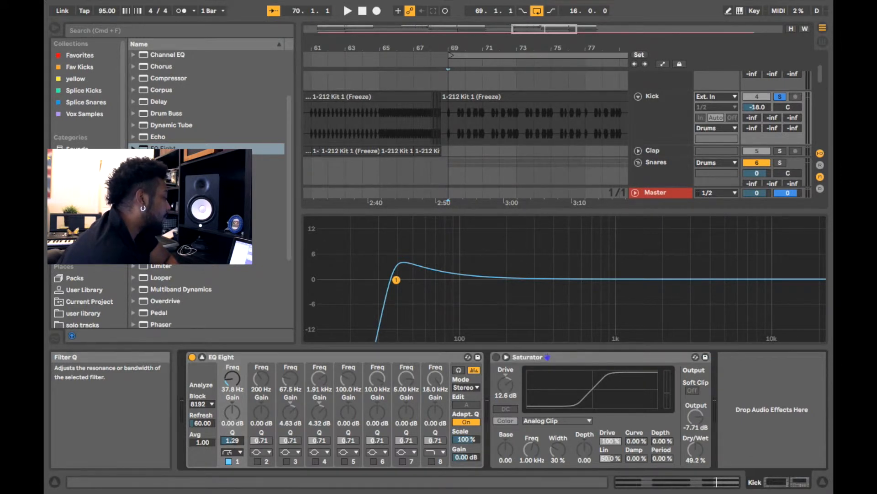
{"action": "mouse_move", "coordinate": [232, 440]}
{"action": "left_mouse_down"}
{"action": "mouse_move", "coordinate": [232, 425]}
{"action": "mouse_move", "coordinate": [232, 450]}
{"action": "mouse_move", "coordinate": [232, 438]}
{"action": "left_mouse_up"}
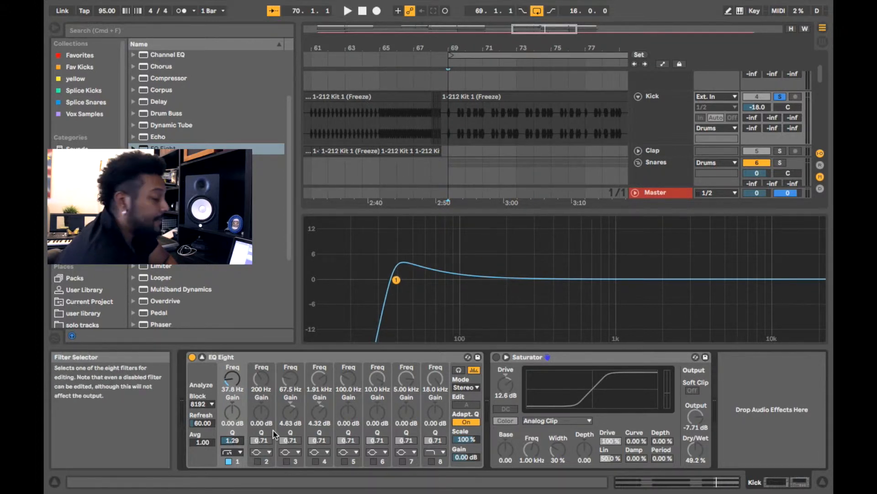
{"action": "left_click", "coordinate": [231, 452]}
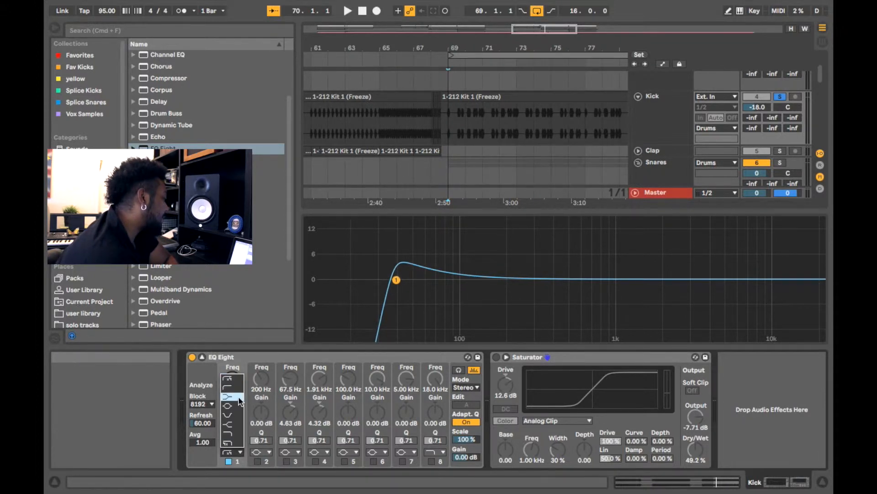
{"action": "left_click", "coordinate": [255, 361]}
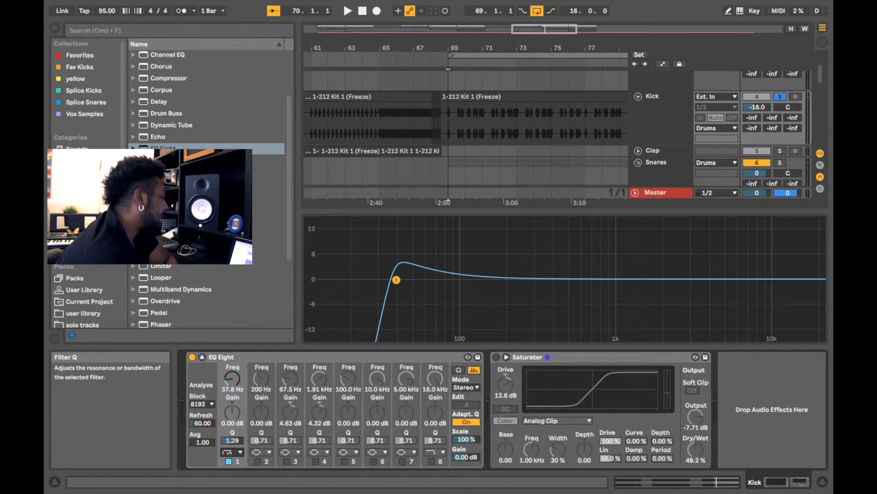
{"action": "left_click_drag", "start_coordinate": [232, 441], "coordinate": [233, 444]}
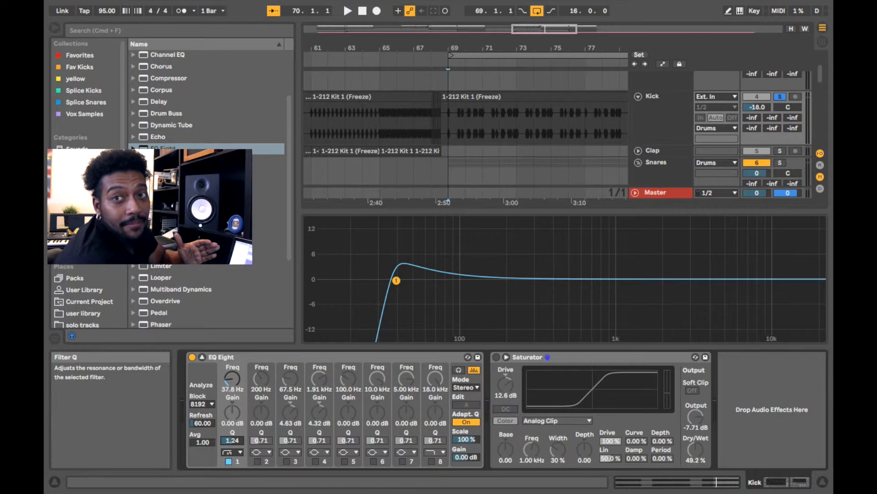
{"action": "left_click_drag", "start_coordinate": [232, 445], "coordinate": [232, 442]}
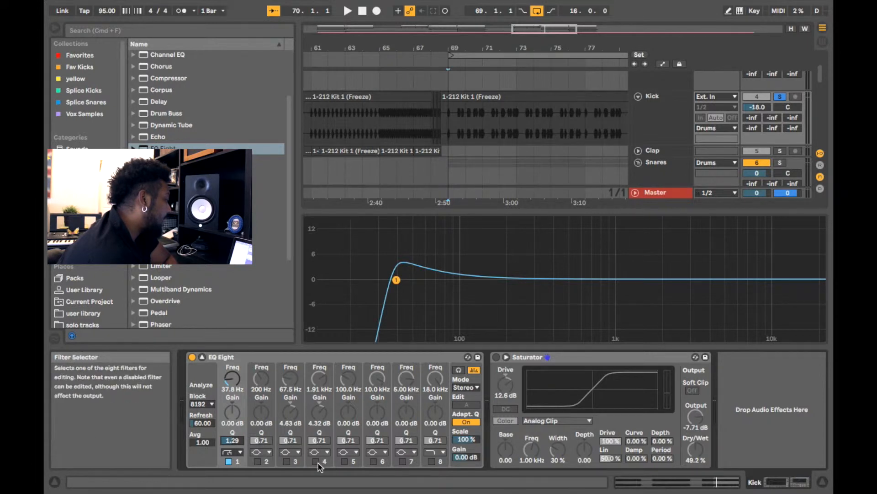
Enable filter 3 on the kick and compare playback with that filter, and the whole EQ Eight, off and on, leaving both active.
{"action": "left_click", "coordinate": [286, 462]}
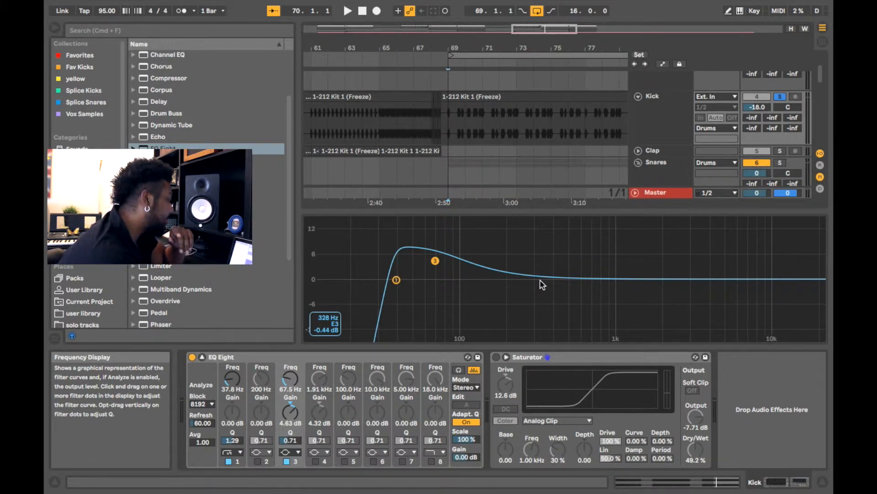
{"action": "key", "text": "space"}
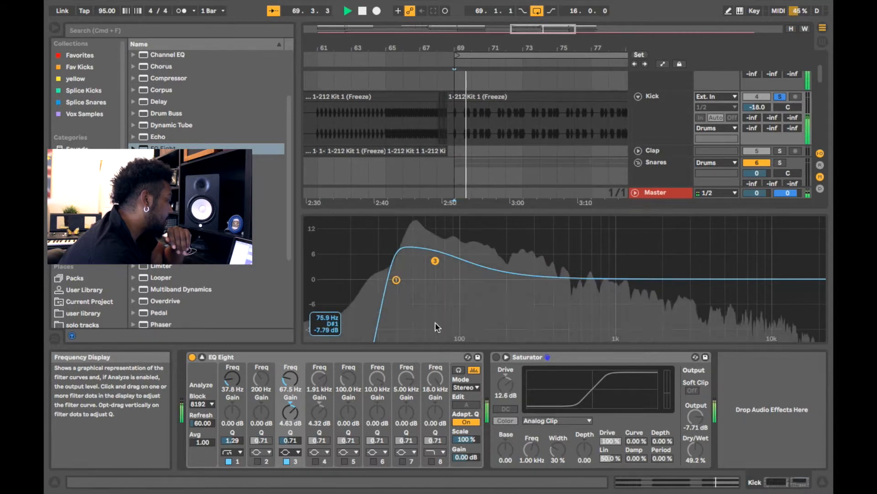
{"action": "left_click", "coordinate": [286, 461]}
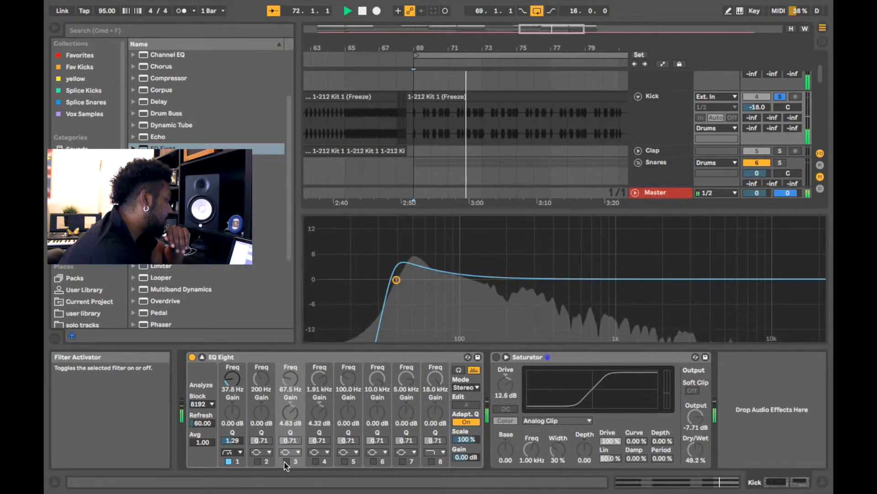
{"action": "left_click", "coordinate": [287, 461]}
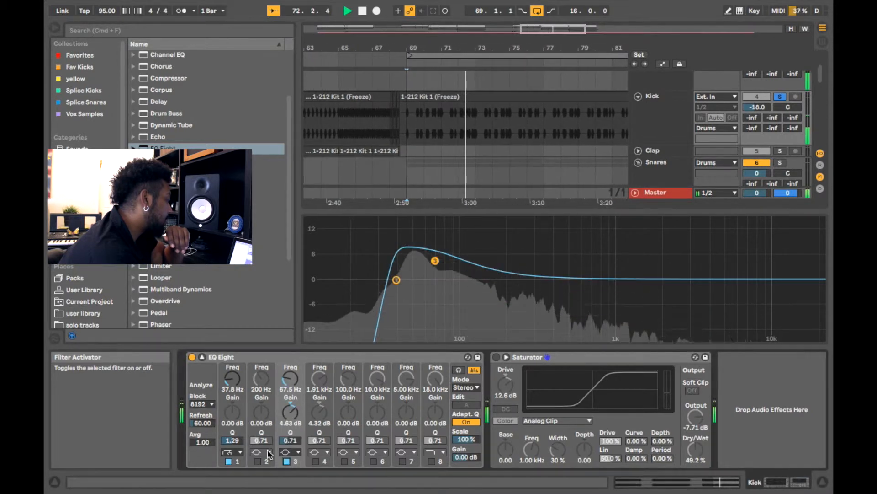
{"action": "left_click", "coordinate": [193, 357]}
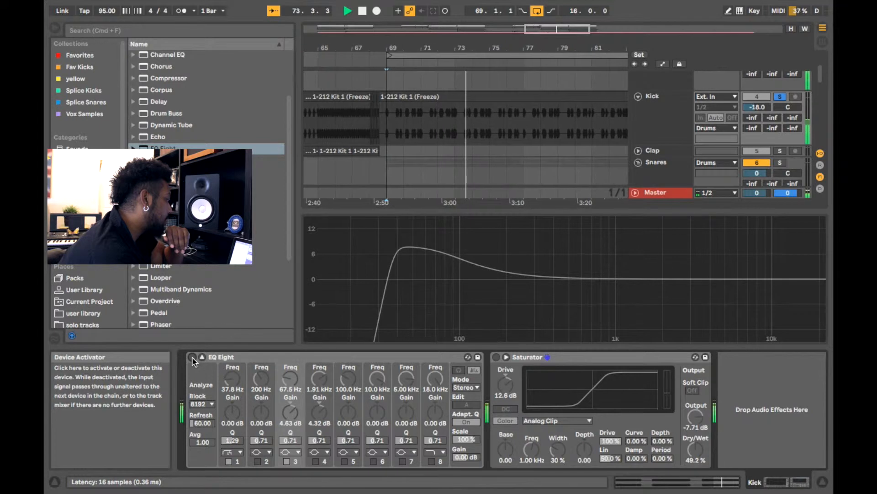
{"action": "left_click", "coordinate": [192, 357]}
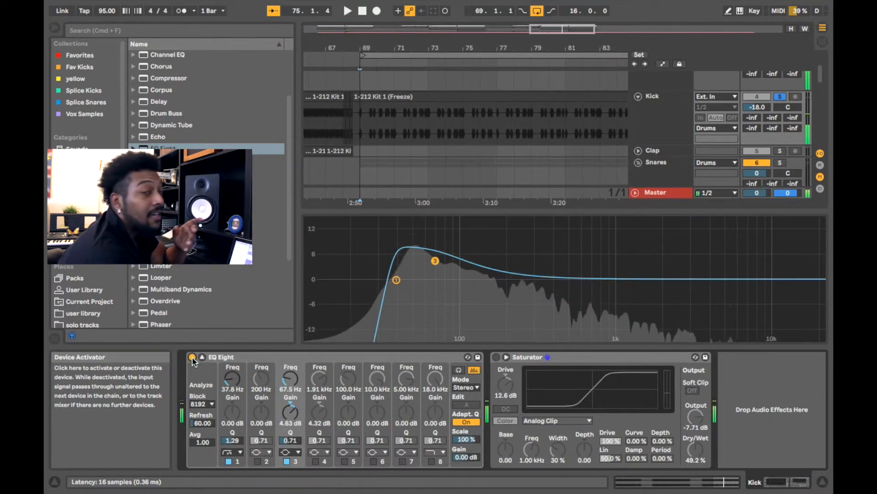
{"action": "key", "text": "space"}
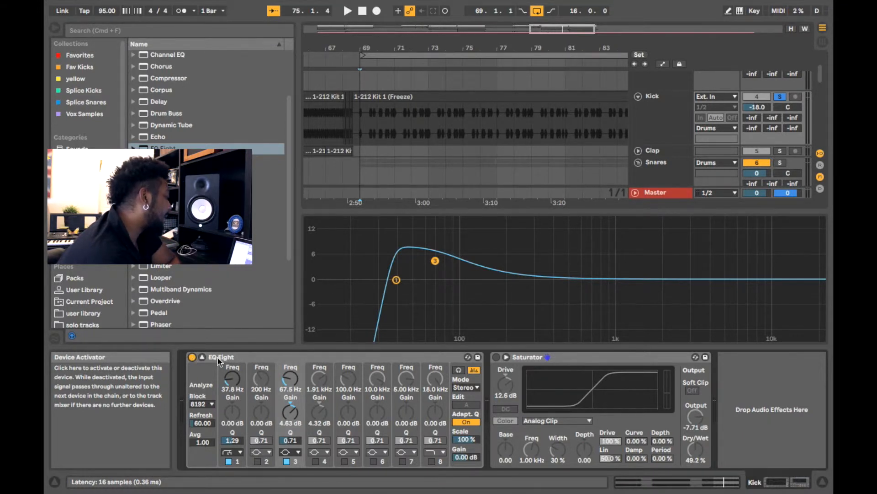
Enable filter 4 in the kick's EQ Eight and audition the kick with its high-mid boost.
{"action": "left_click", "coordinate": [316, 461]}
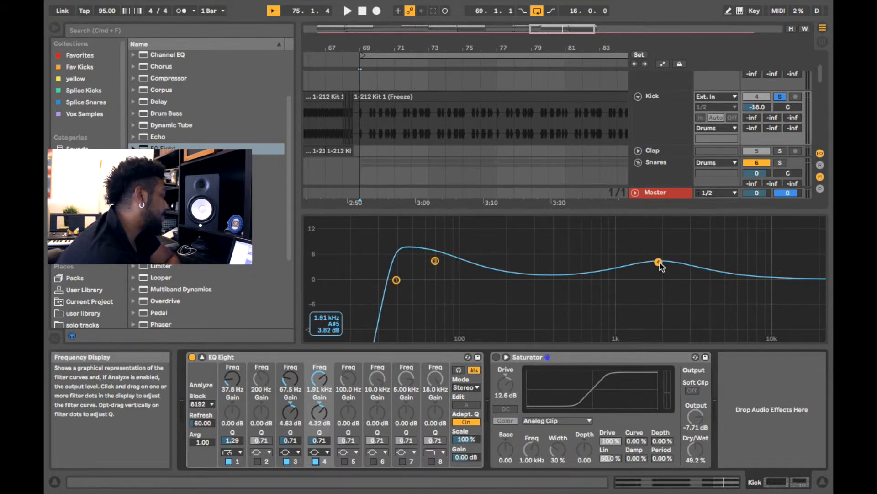
{"action": "key", "text": "space"}
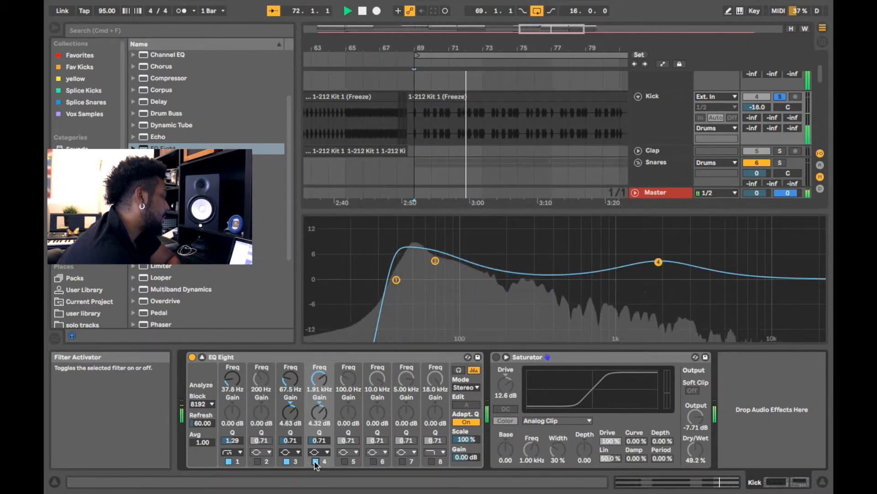
{"action": "key", "text": "space"}
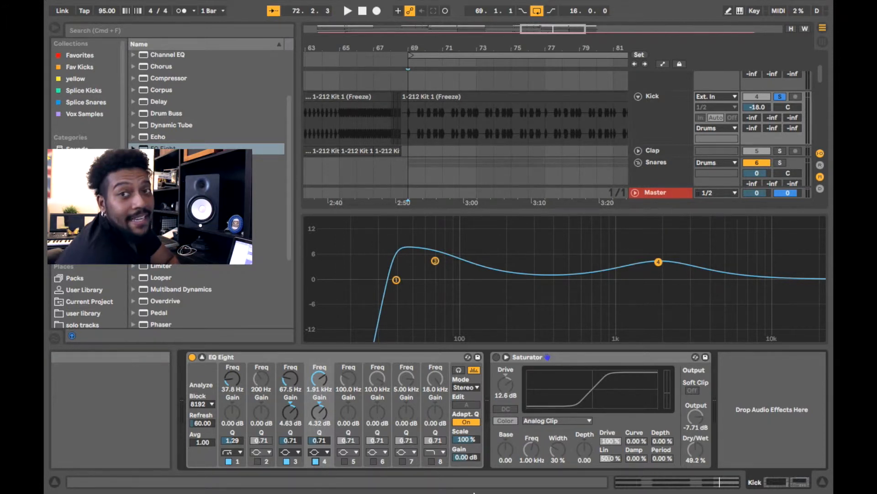
Activate the kick's Saturator and compare playback with it bypassed and active, leaving it on.
{"action": "mouse_move", "coordinate": [474, 493]}
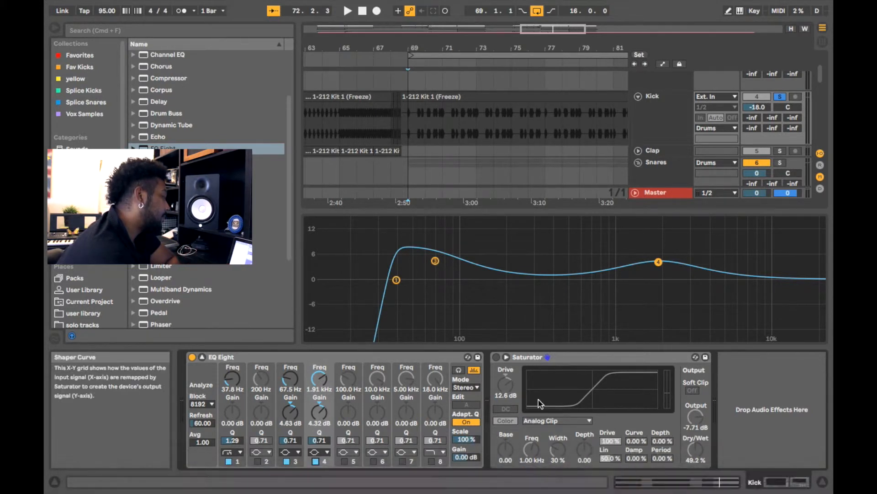
{"action": "left_click", "coordinate": [497, 357]}
{"action": "key", "text": "space"}
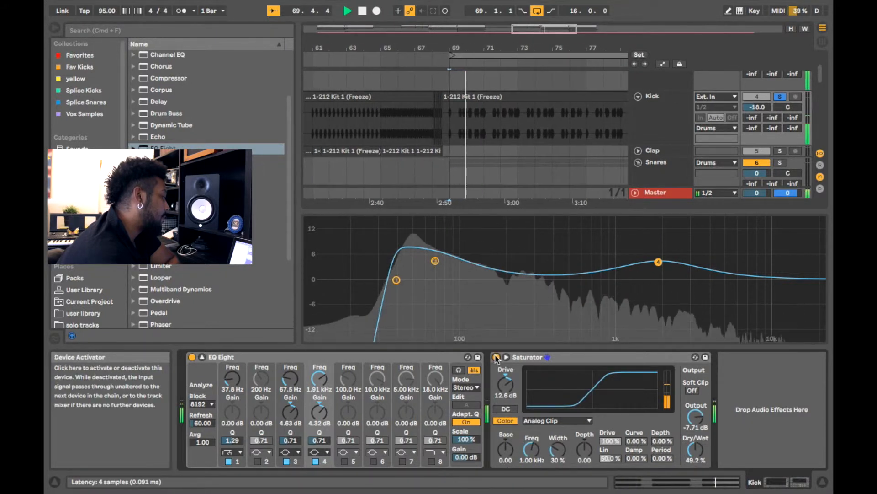
{"action": "left_click", "coordinate": [496, 357]}
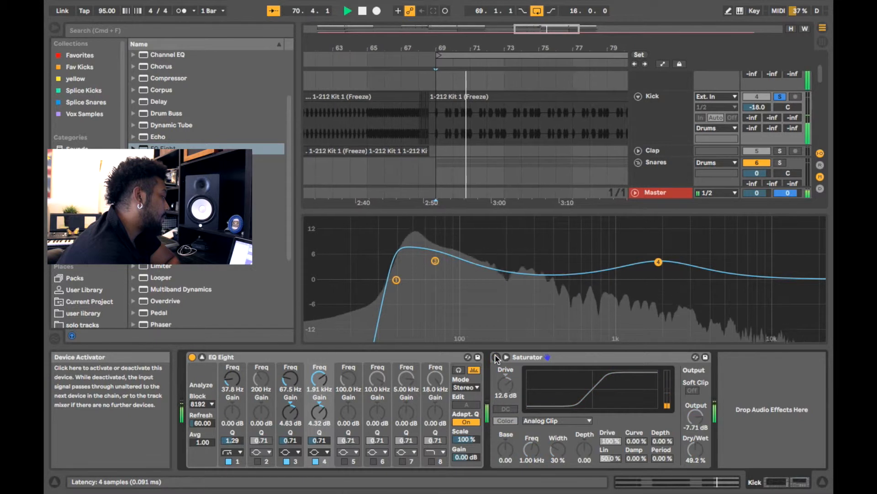
{"action": "left_click", "coordinate": [496, 357]}
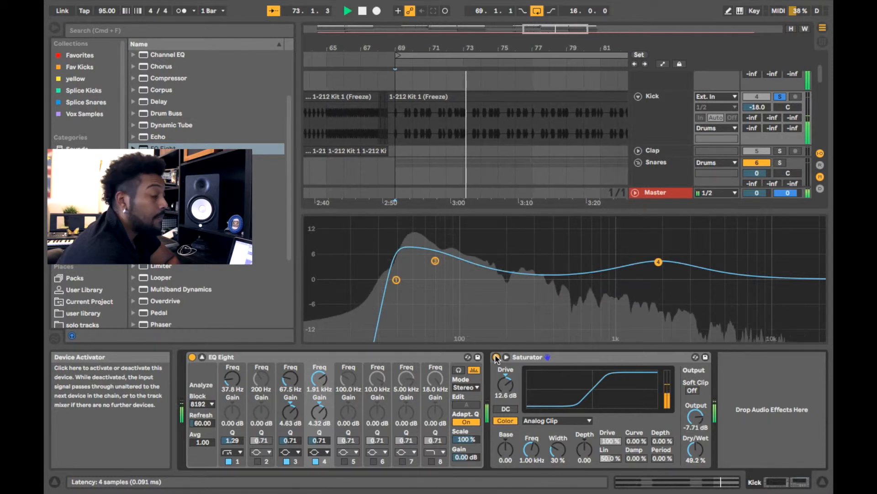
{"action": "key", "text": "space"}
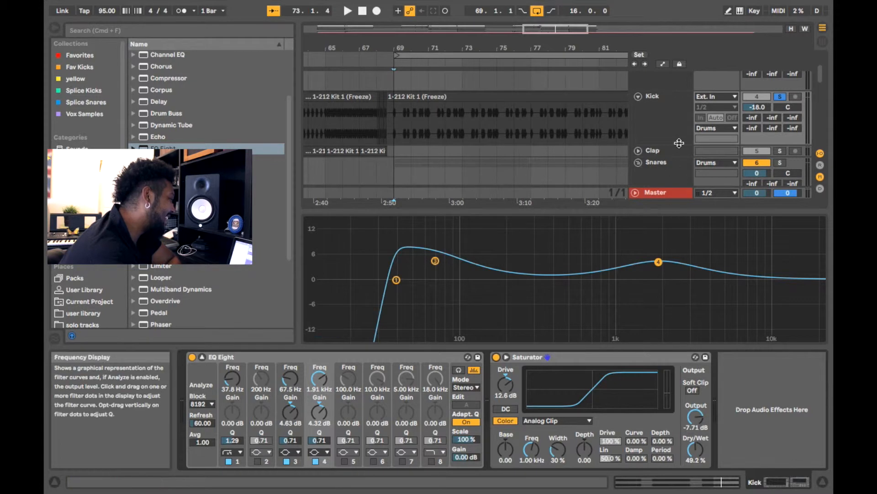
Select the Snare1 track to show its EQ Eight.
{"action": "scroll", "coordinate": [684, 138], "scroll_direction": "down", "scroll_amount": 3}
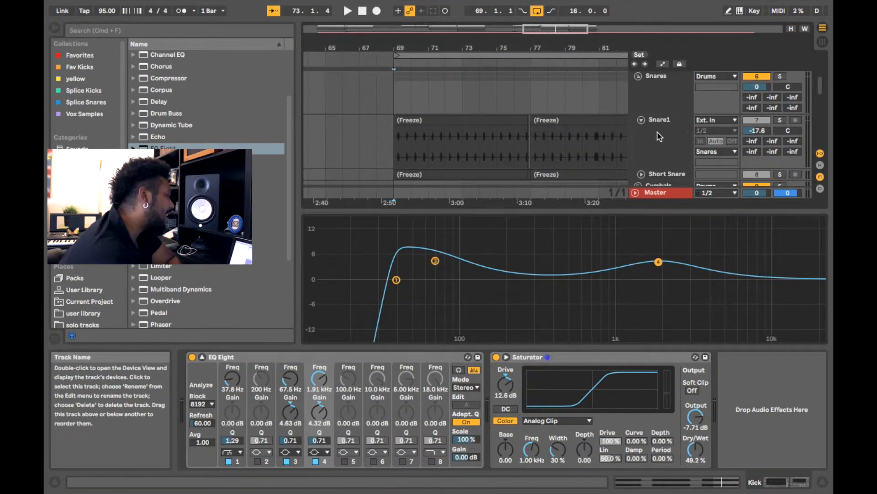
{"action": "scroll", "coordinate": [654, 126], "scroll_direction": "down", "scroll_amount": 2}
{"action": "left_click", "coordinate": [666, 111]}
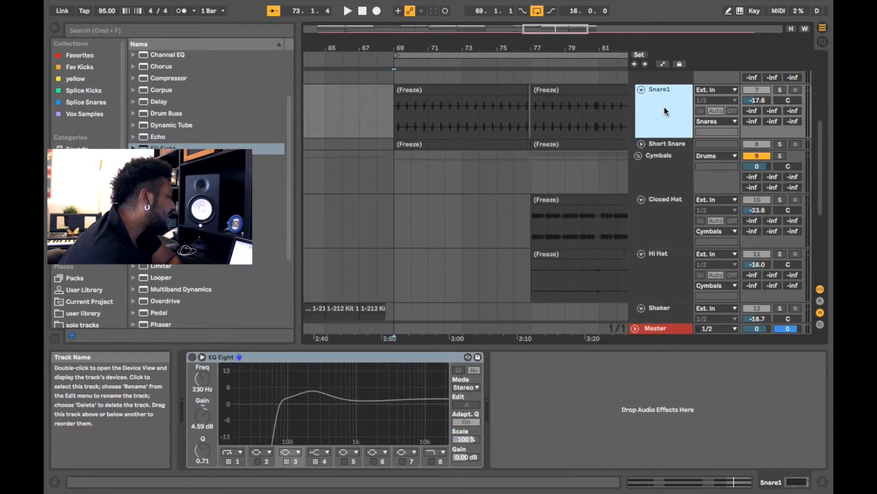
Take the Kick track and its Drums group out of solo and play the tracks together.
{"action": "scroll", "coordinate": [667, 111], "scroll_direction": "up", "scroll_amount": 4}
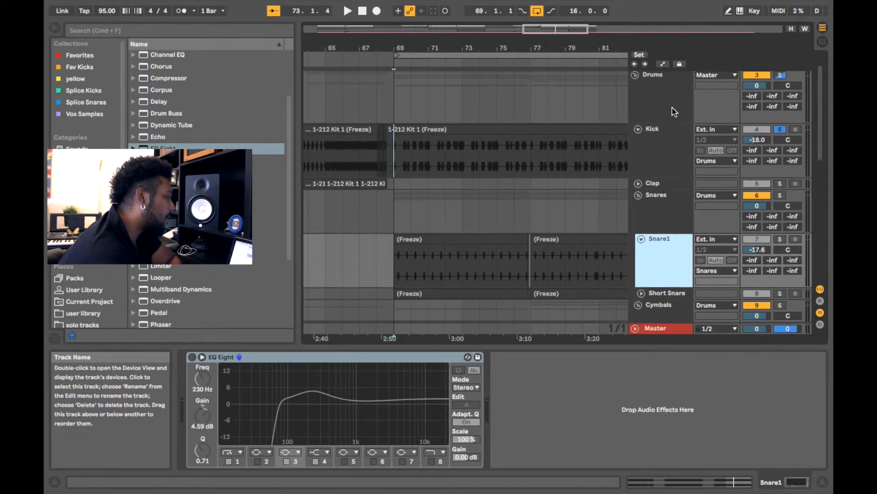
{"action": "left_click", "coordinate": [781, 129]}
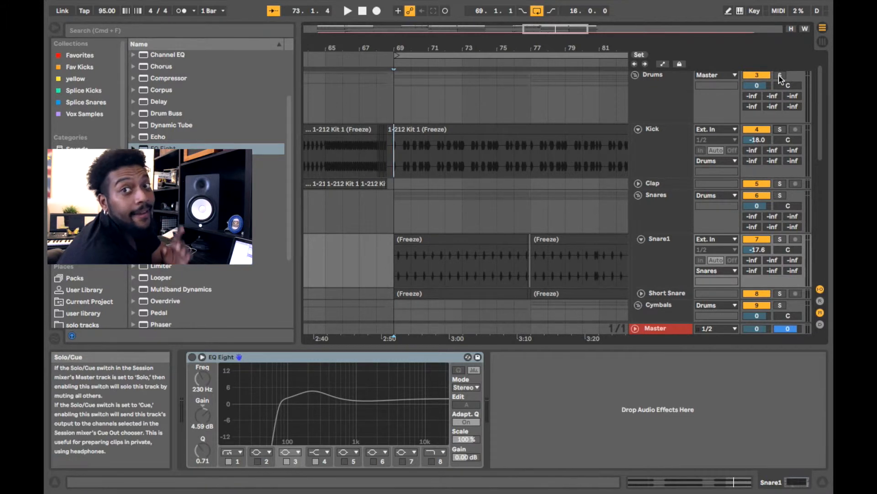
{"action": "key", "text": "space"}
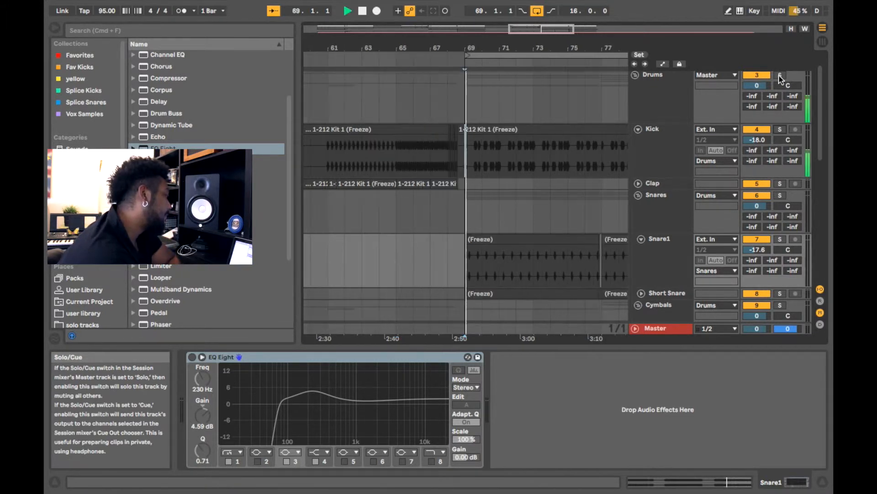
{"action": "scroll", "coordinate": [642, 299], "scroll_direction": "down", "scroll_amount": 5}
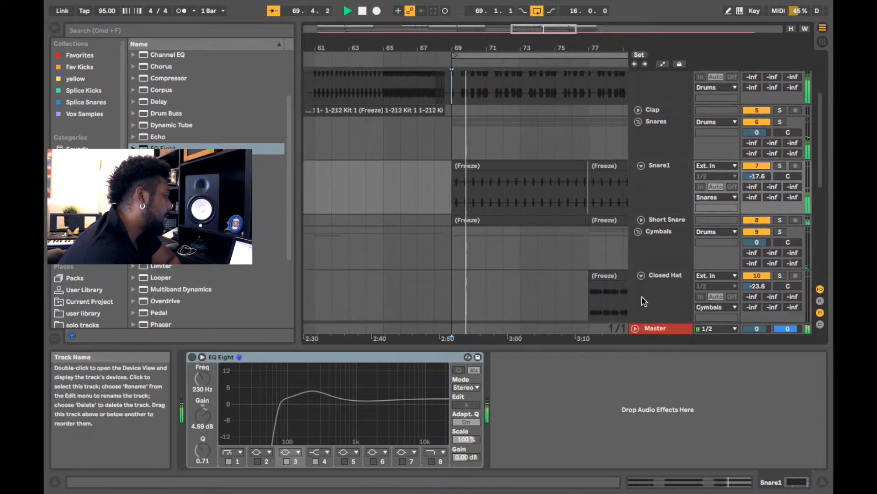
{"action": "scroll", "coordinate": [644, 301], "scroll_direction": "up", "scroll_amount": 3}
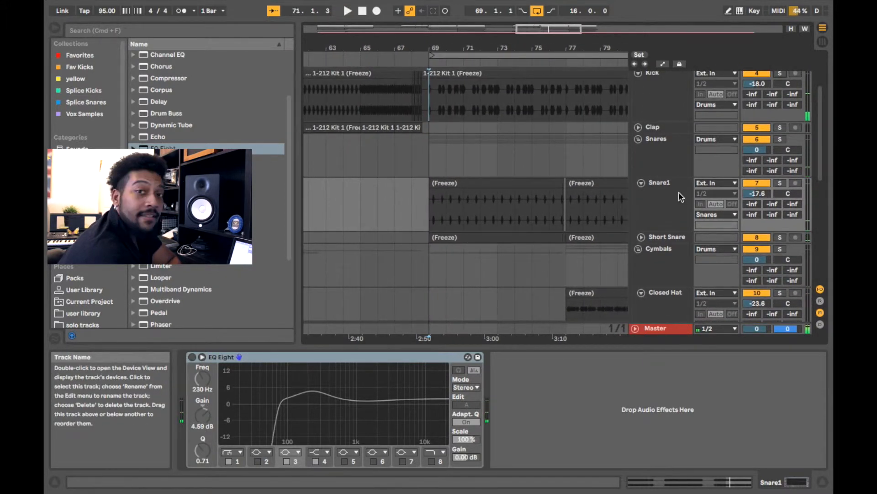
Check the EQ Eight on the Short Snare track, return to Snare1 and solo Snare1.
{"action": "left_click", "coordinate": [654, 189]}
{"action": "left_click", "coordinate": [661, 234]}
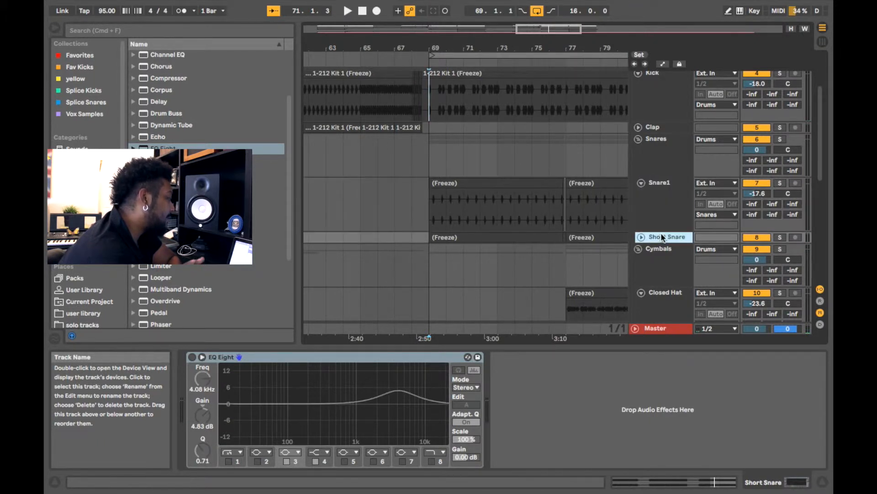
{"action": "left_click", "coordinate": [670, 189]}
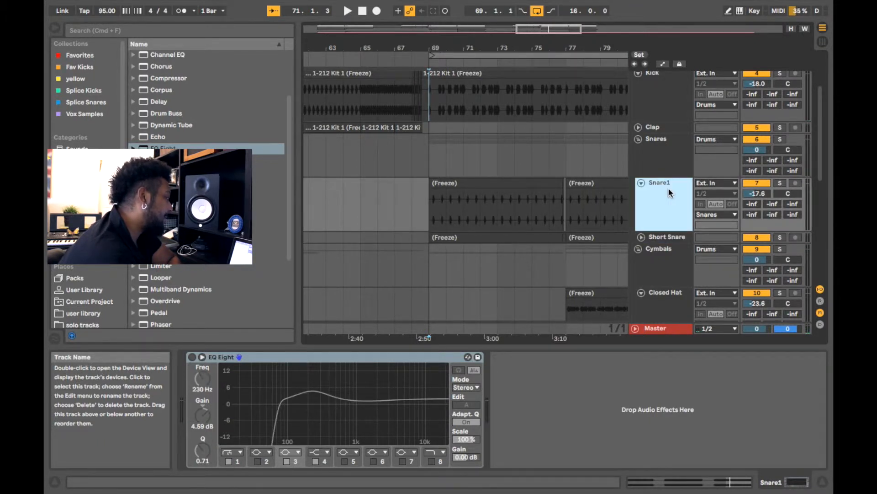
{"action": "left_click", "coordinate": [780, 183]}
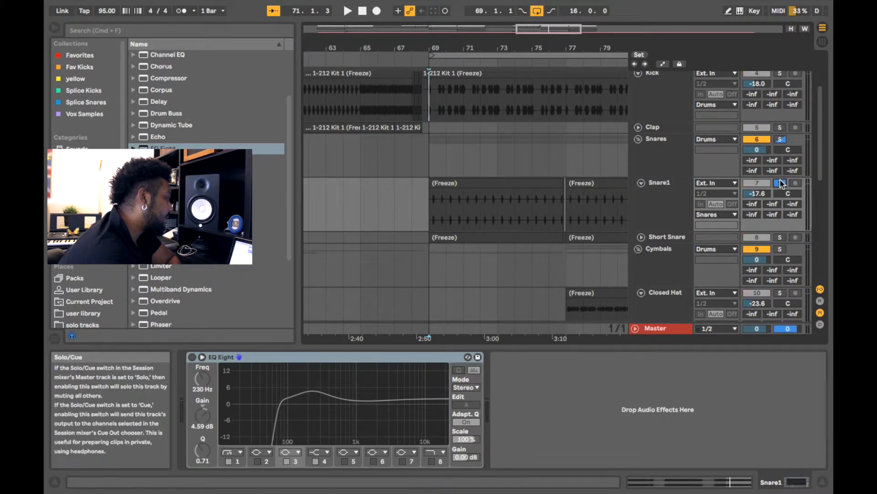
Play the soloed Snare1 track briefly, then solo the Short Snare track and play it for comparison.
{"action": "key", "text": "space"}
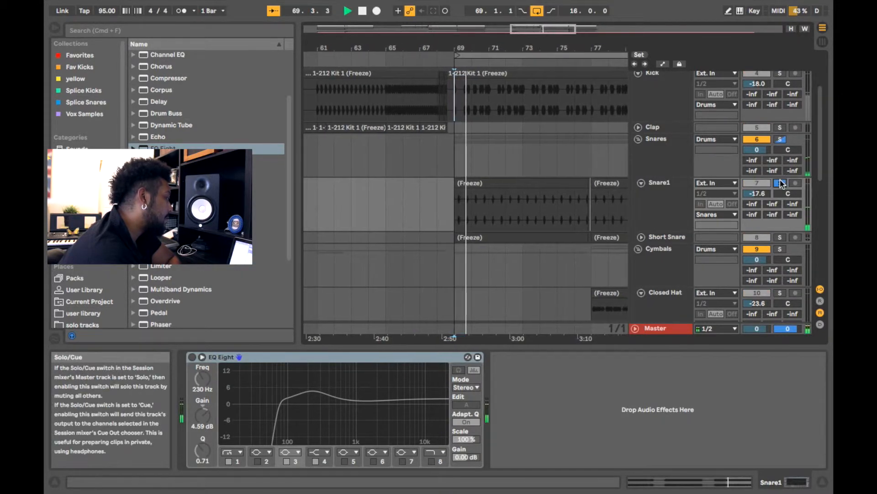
{"action": "key", "text": "space"}
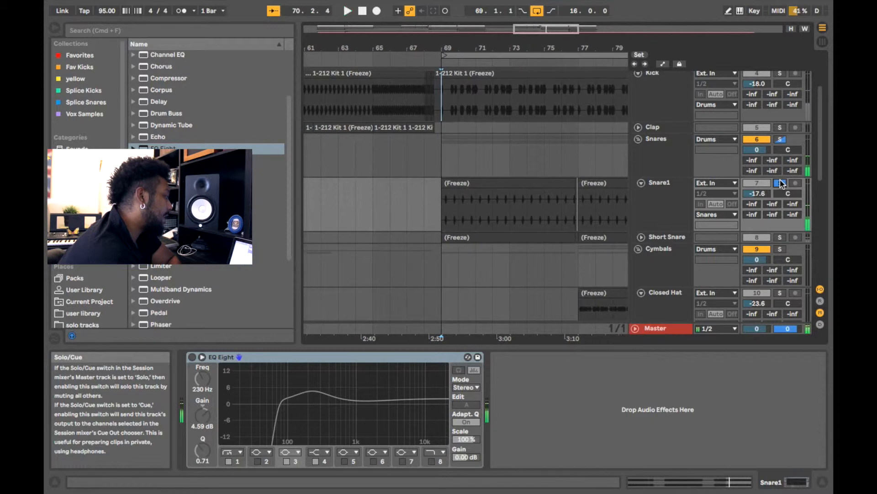
{"action": "left_click", "coordinate": [781, 237]}
{"action": "key", "text": "space"}
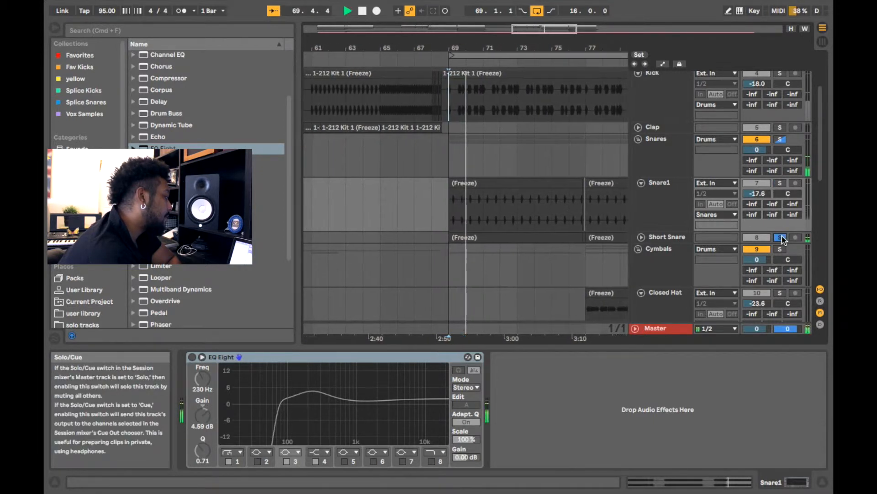
{"action": "key", "text": "space"}
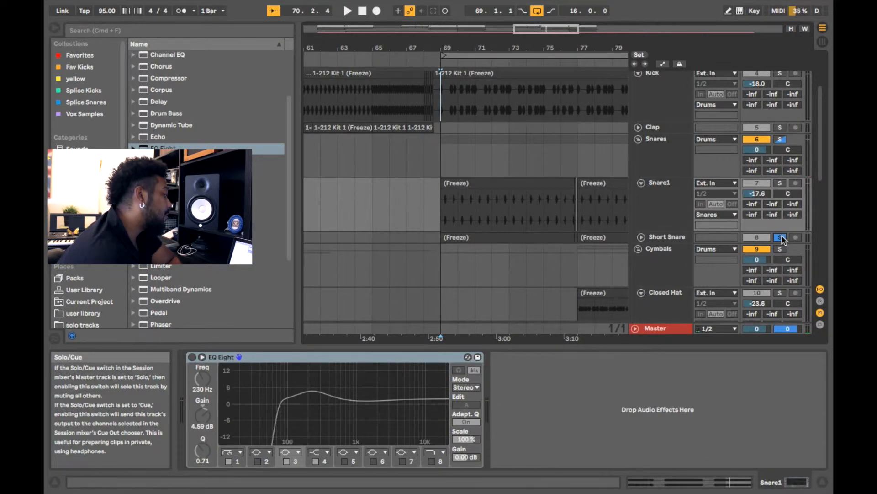
Activate the EQ Eight on Snare1 and solo that track during playback.
{"action": "left_click", "coordinate": [665, 196]}
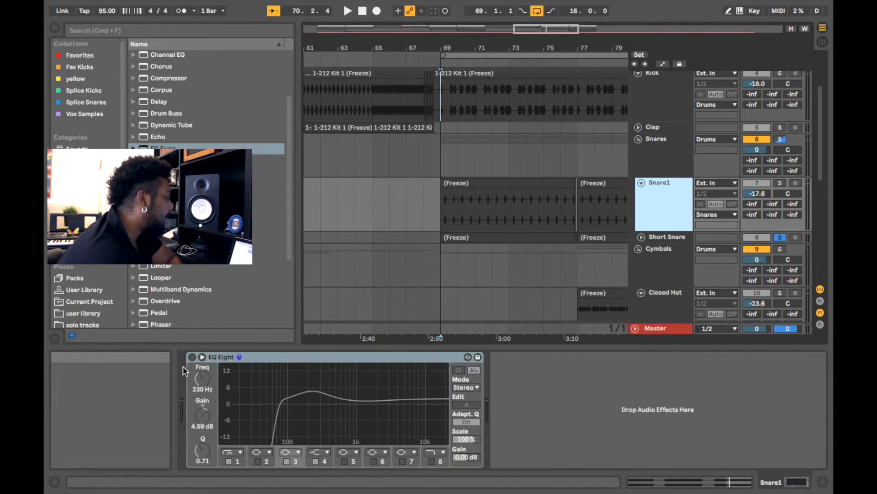
{"action": "left_click", "coordinate": [192, 356]}
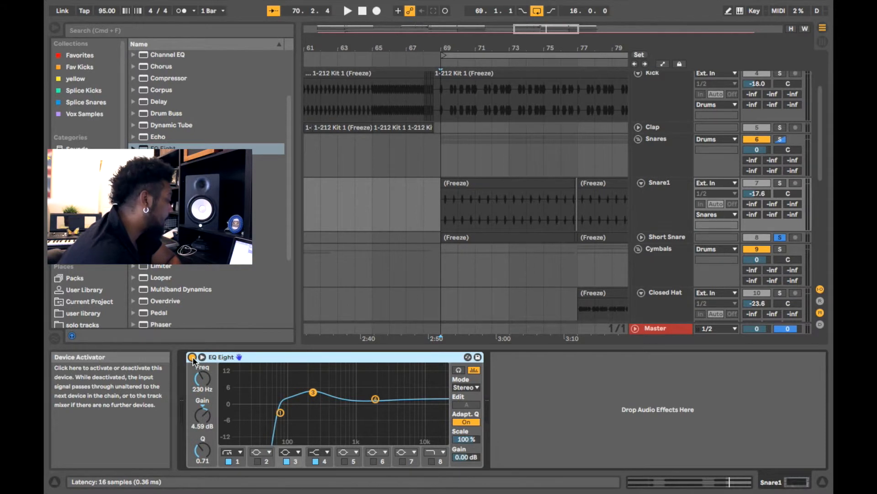
{"action": "key", "text": "space"}
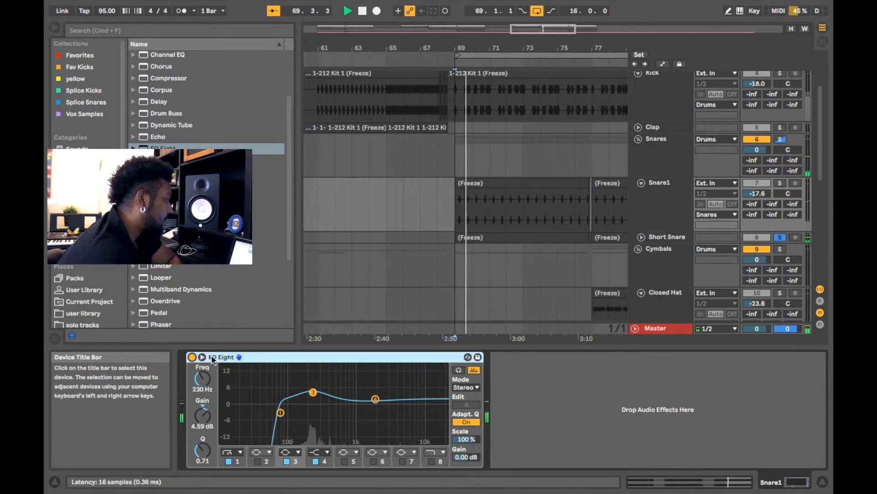
{"action": "left_click", "coordinate": [781, 183]}
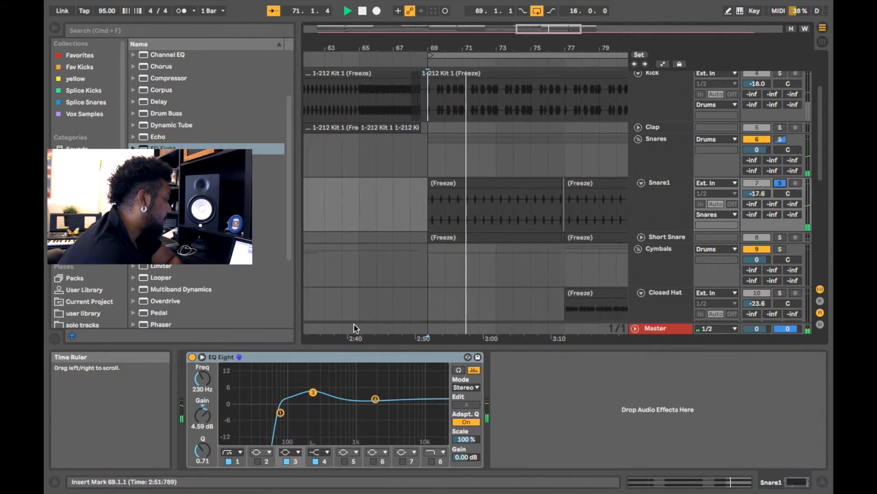
{"action": "left_click", "coordinate": [672, 201]}
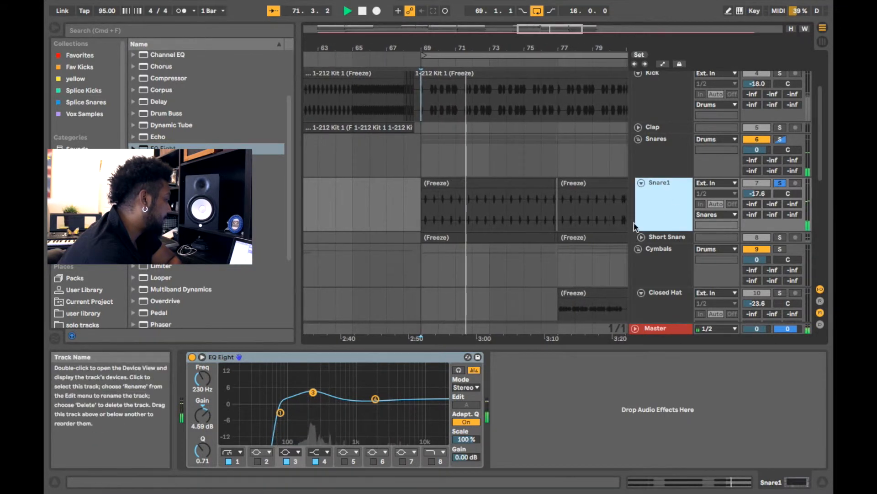
Expand Snare1's EQ Eight display and compare playback with the EQ bypassed and active, leaving it on.
{"action": "left_click", "coordinate": [202, 360]}
{"action": "key", "text": "space"}
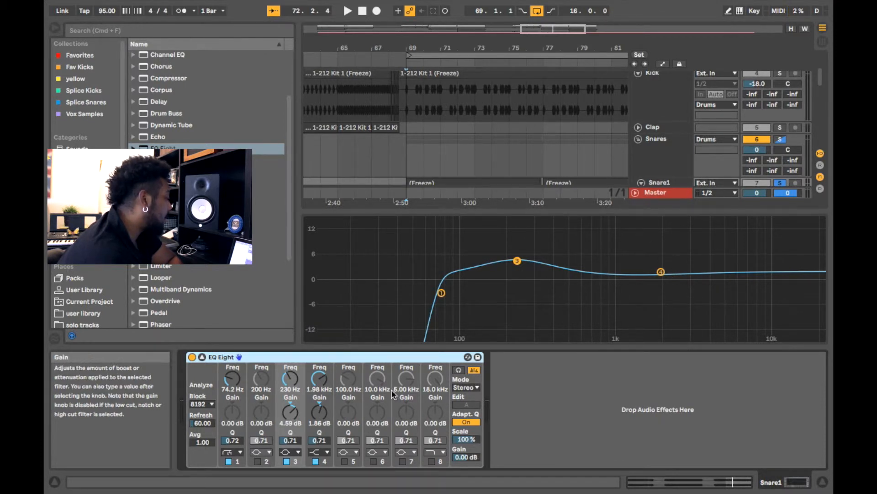
{"action": "left_click", "coordinate": [192, 357]}
{"action": "key", "text": "space"}
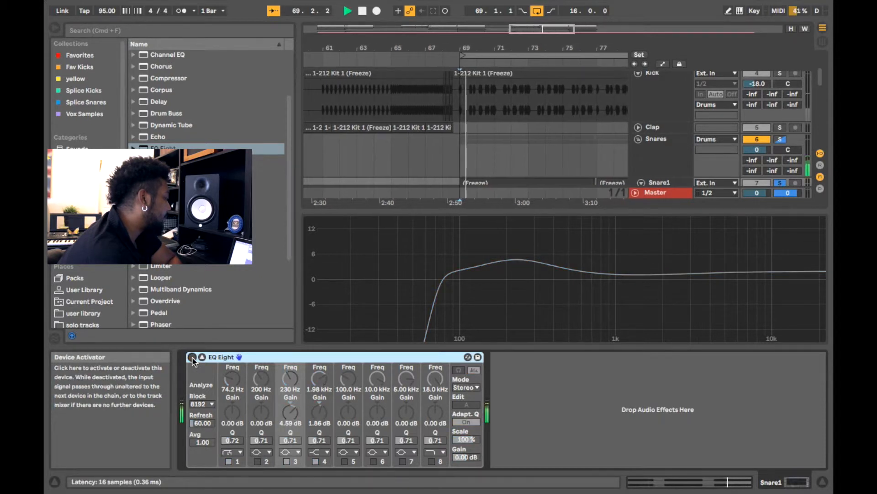
{"action": "left_click", "coordinate": [192, 357]}
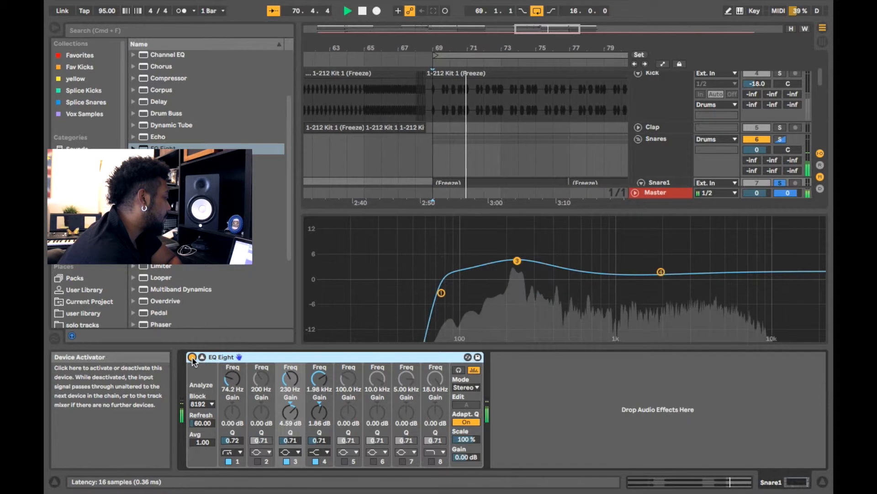
{"action": "key", "text": "space"}
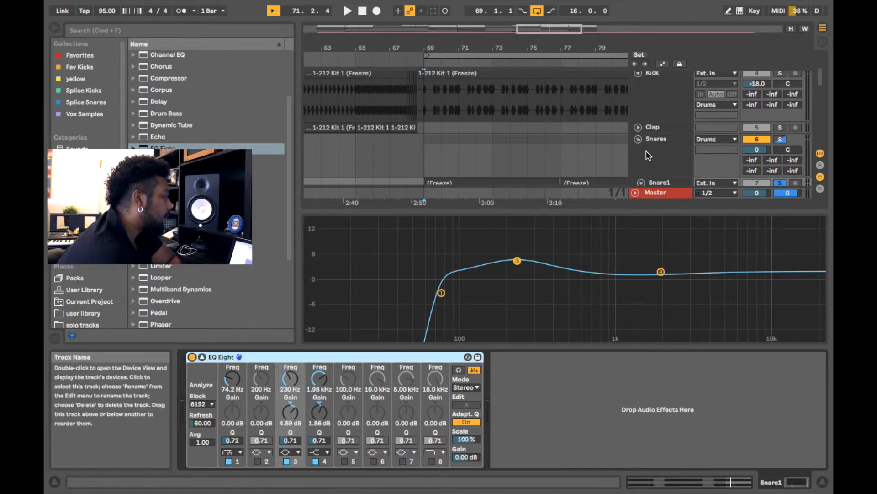
Solo and unfold the Short Snare track, select its frozen clip at bar 69 and play it without EQ.
{"action": "scroll", "coordinate": [648, 155], "scroll_direction": "down", "scroll_amount": 3}
{"action": "scroll", "coordinate": [648, 155], "scroll_direction": "down", "scroll_amount": 3}
{"action": "left_click", "coordinate": [666, 117]}
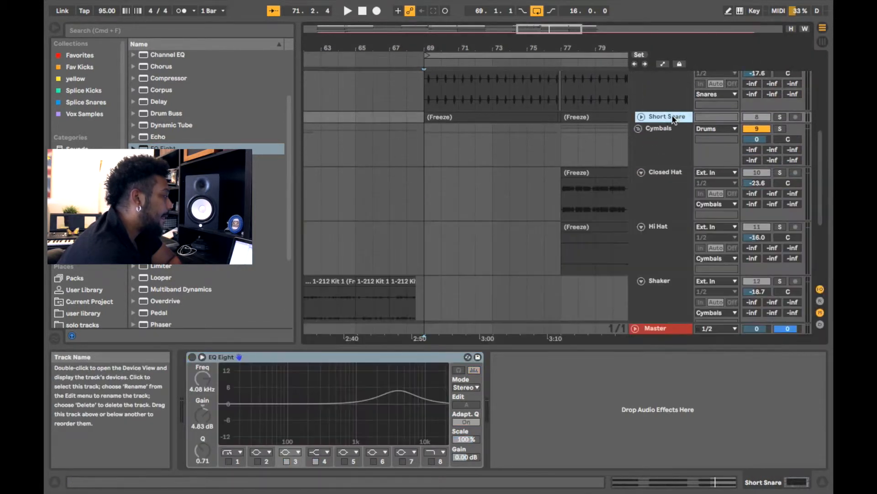
{"action": "left_click", "coordinate": [780, 117]}
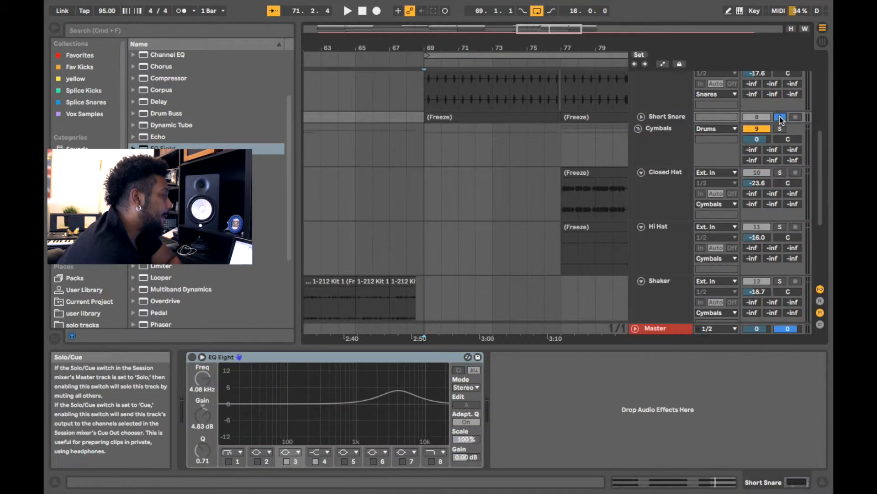
{"action": "left_click", "coordinate": [641, 117]}
{"action": "left_click", "coordinate": [660, 117]}
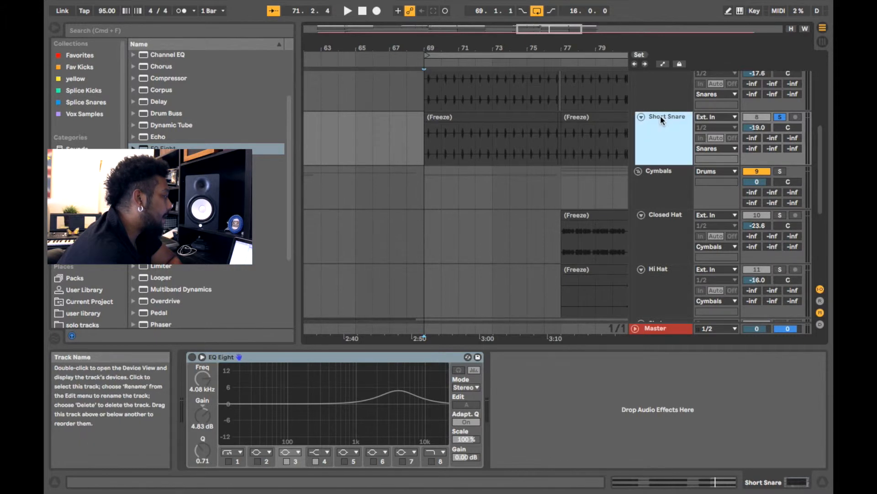
{"action": "left_click", "coordinate": [447, 118]}
{"action": "key", "text": "space"}
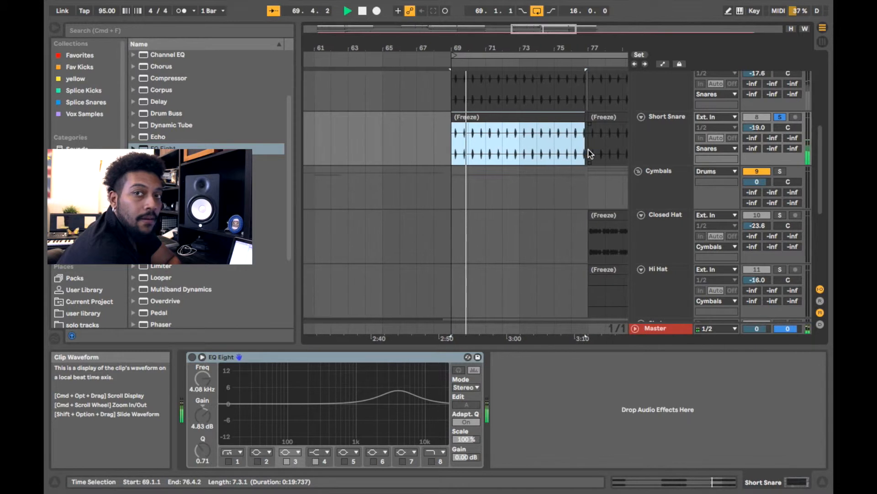
{"action": "key", "text": "space"}
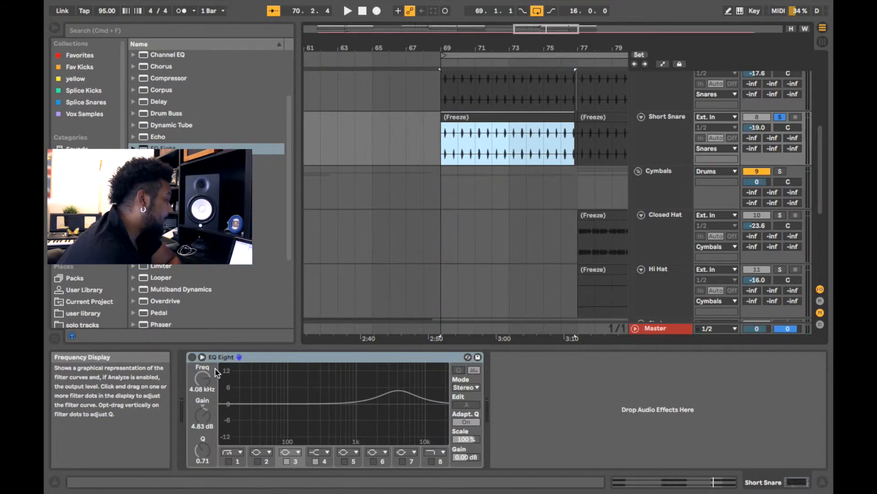
Activate the Short Snare's EQ Eight and compare playback with it bypassed and active, leaving it on.
{"action": "left_click", "coordinate": [394, 394]}
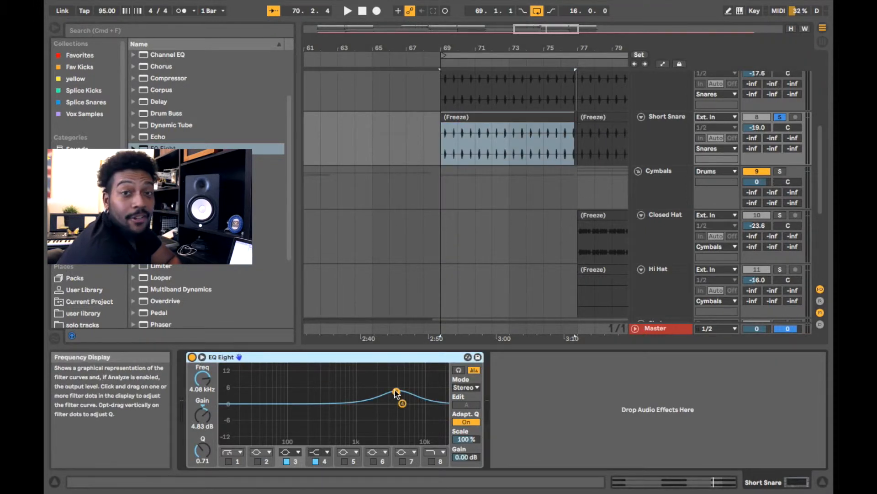
{"action": "key", "text": "space"}
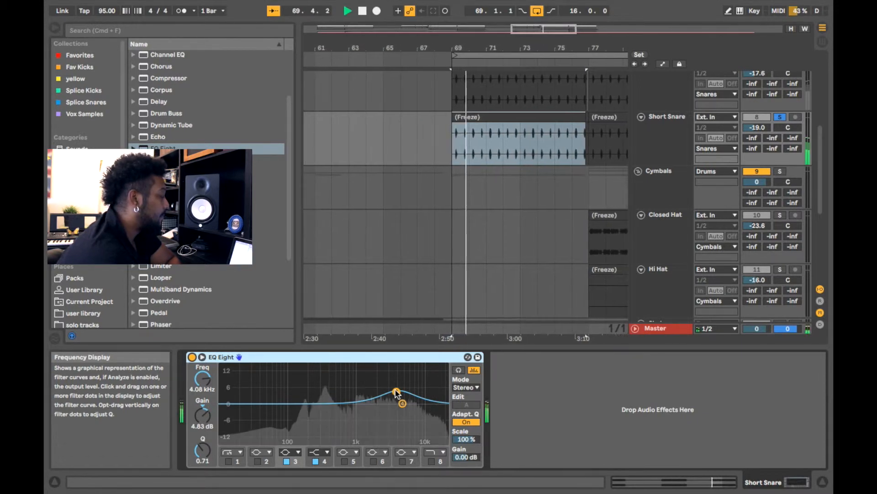
{"action": "left_click", "coordinate": [191, 357]}
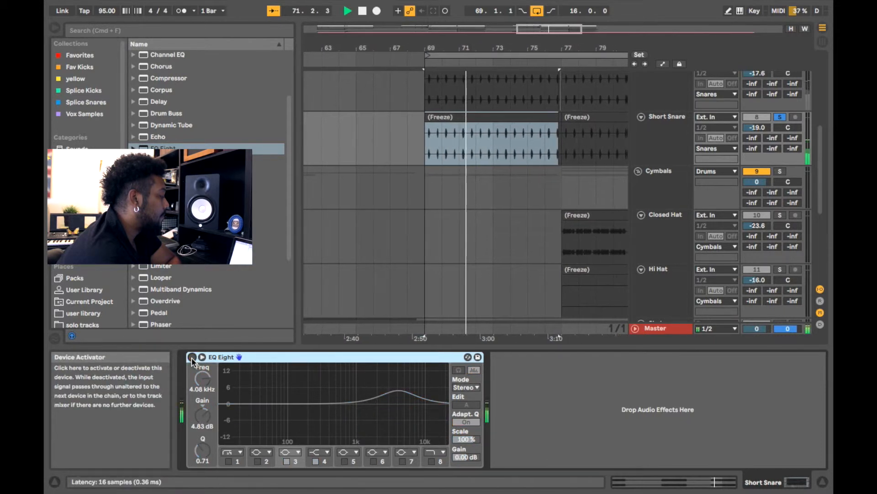
{"action": "left_click", "coordinate": [192, 357]}
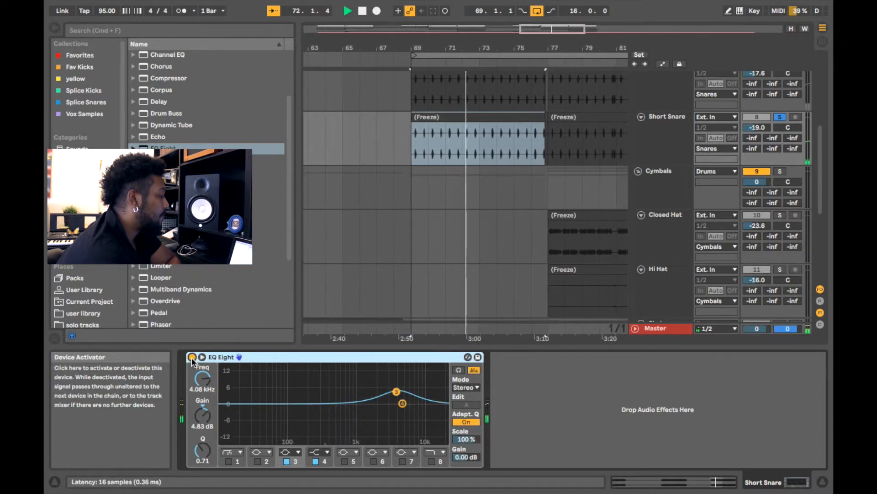
{"action": "key", "text": "space"}
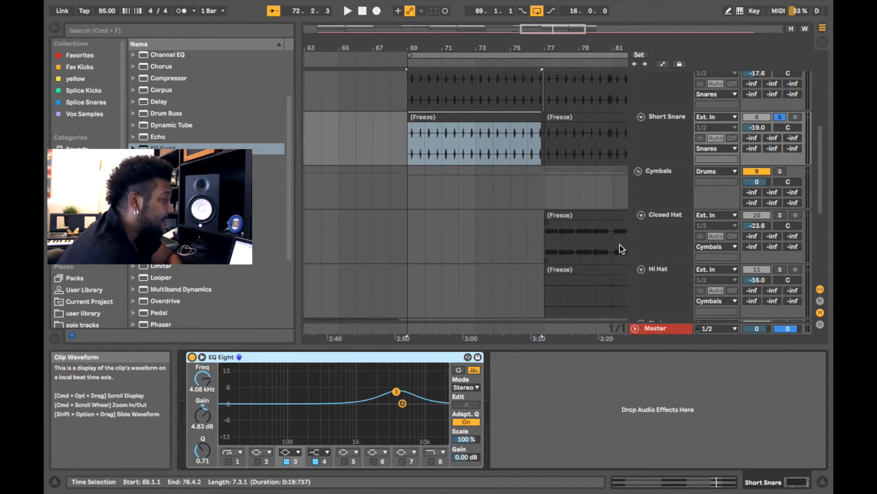
Solo the Snares group and play both snares together.
{"action": "scroll", "coordinate": [660, 230], "scroll_direction": "up", "scroll_amount": 3}
{"action": "left_click", "coordinate": [663, 106]}
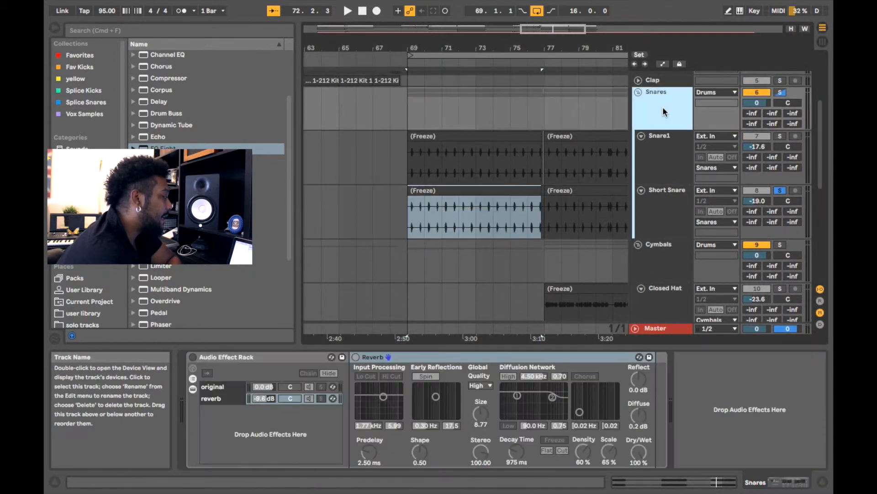
{"action": "left_click", "coordinate": [780, 92]}
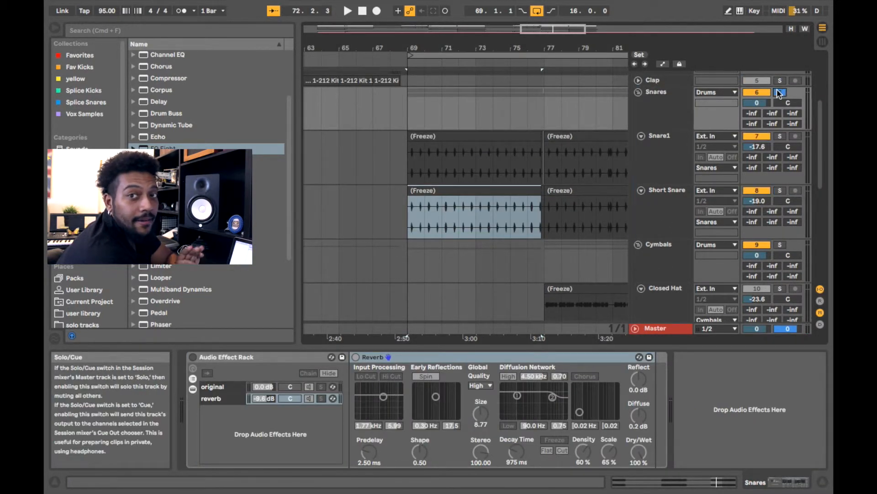
{"action": "key", "text": "space"}
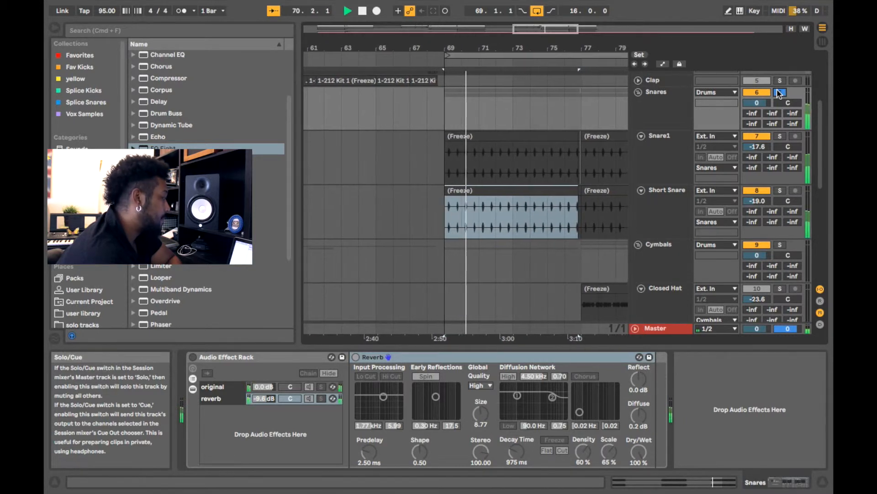
Check Snare1's EQ Eight, then compare the Short Snare's EQ Eight bypassed and active while the Snares group plays.
{"action": "left_click", "coordinate": [663, 147]}
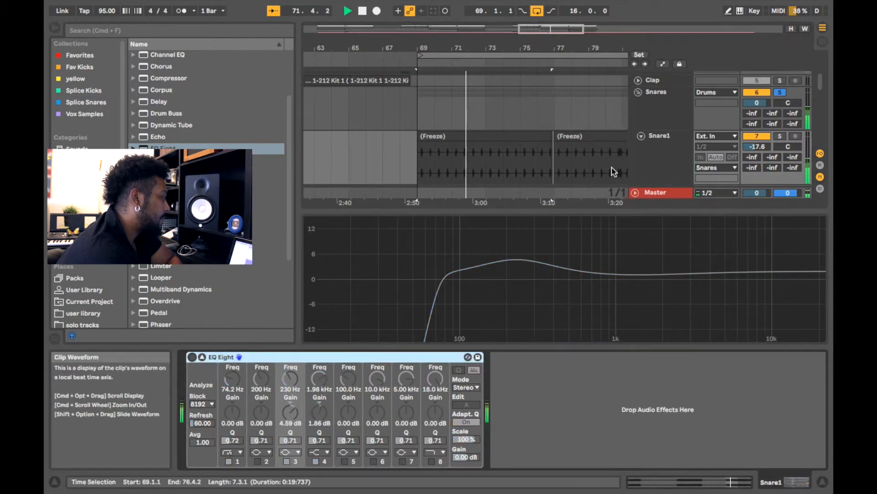
{"action": "scroll", "coordinate": [647, 162], "scroll_direction": "down", "scroll_amount": 3}
{"action": "left_click", "coordinate": [668, 128]}
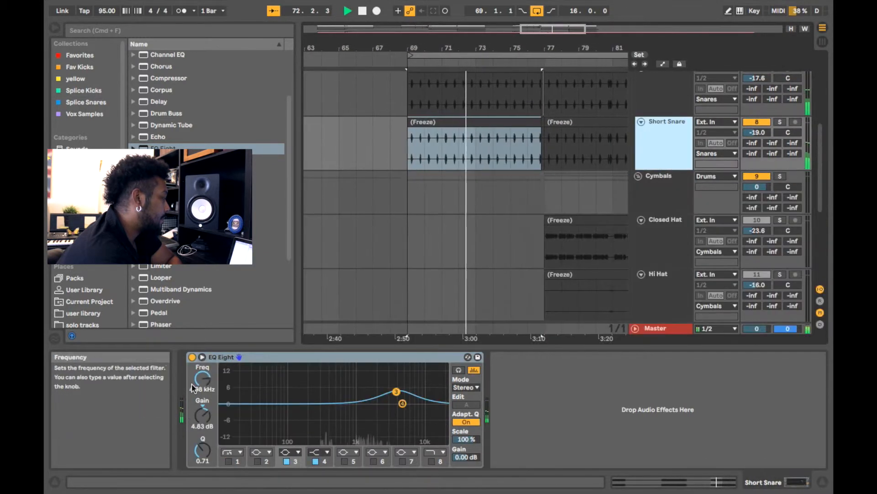
{"action": "left_click", "coordinate": [193, 357]}
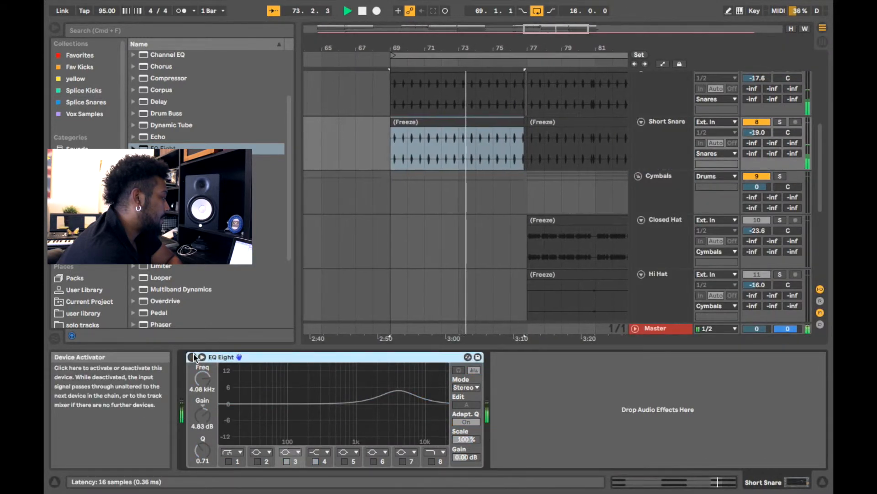
{"action": "left_click", "coordinate": [193, 357]}
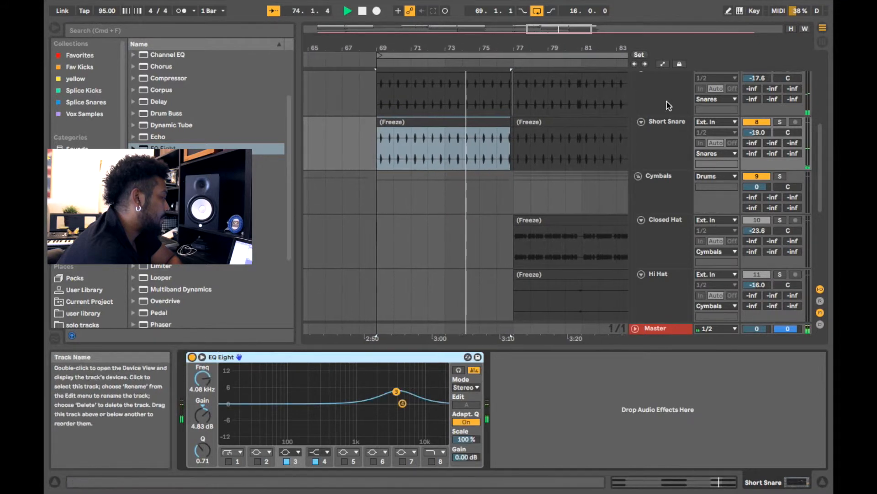
Activate Snare1's EQ Eight while both snares play, then stop playback.
{"action": "left_click", "coordinate": [666, 104]}
{"action": "left_click", "coordinate": [192, 358]}
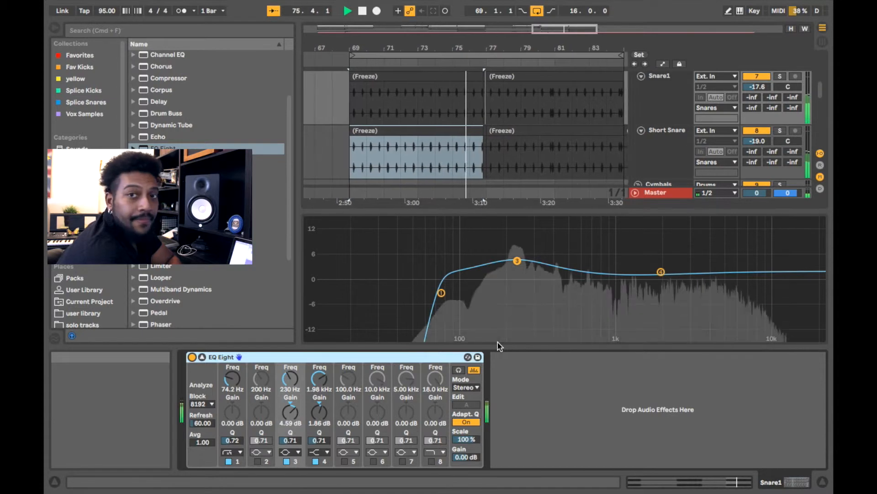
{"action": "key", "text": "space"}
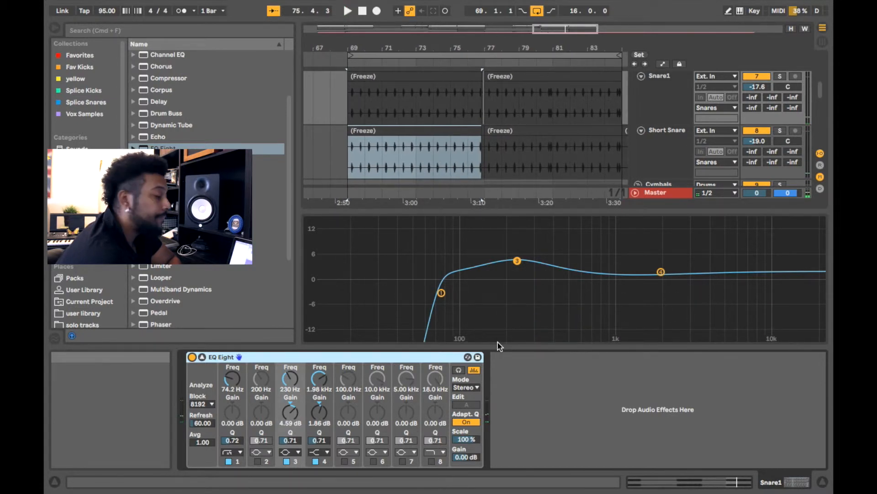
Activate the Audio Effect Rack containing the reverb chain on the Snares group.
{"action": "scroll", "coordinate": [665, 132], "scroll_direction": "up", "scroll_amount": 3}
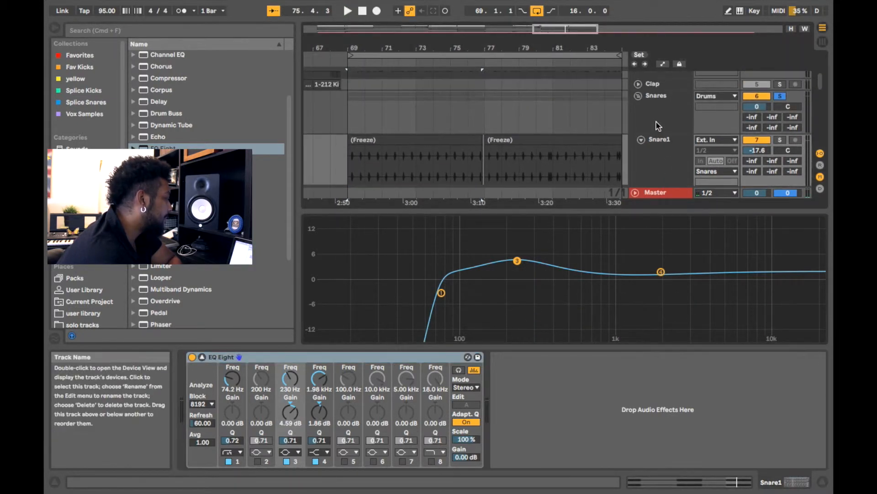
{"action": "left_click", "coordinate": [658, 126]}
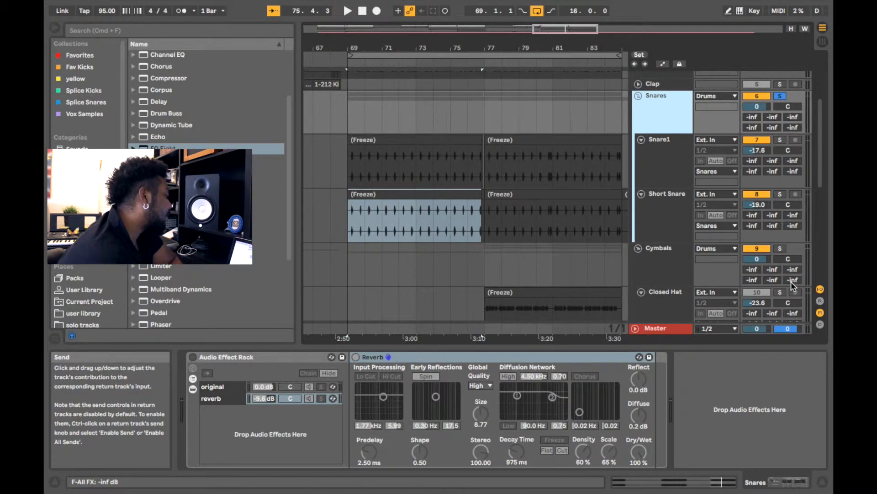
{"action": "left_click", "coordinate": [213, 358]}
{"action": "left_click", "coordinate": [193, 357]}
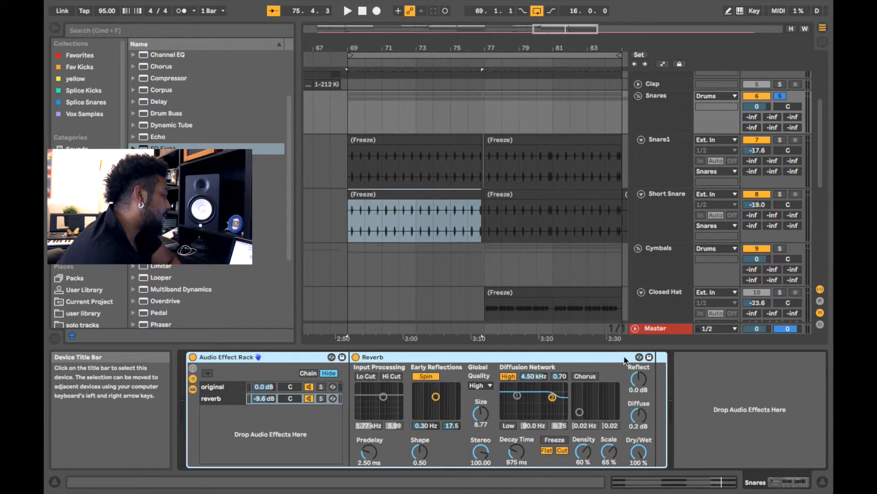
Move the Reverb out of the Snares rack, group it into its own Audio Effect Rack and show that rack's chain list.
{"action": "left_click", "coordinate": [487, 357]}
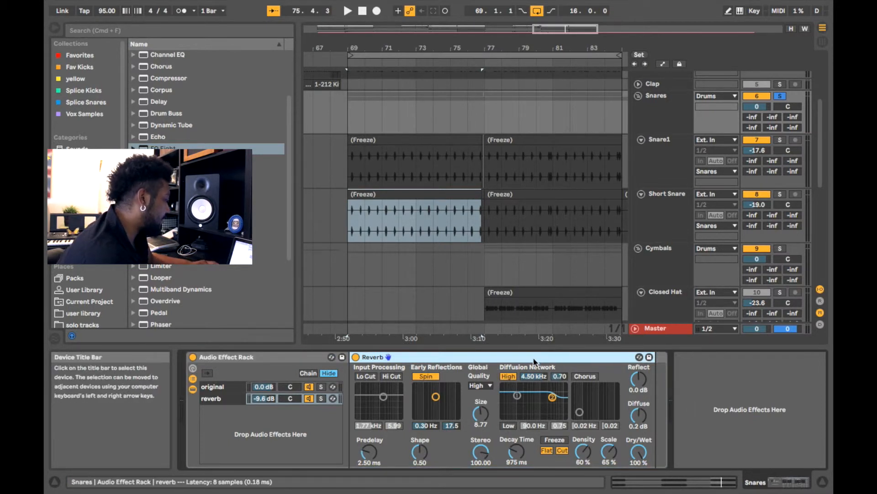
{"action": "left_click_drag", "start_coordinate": [534, 357], "coordinate": [733, 366]}
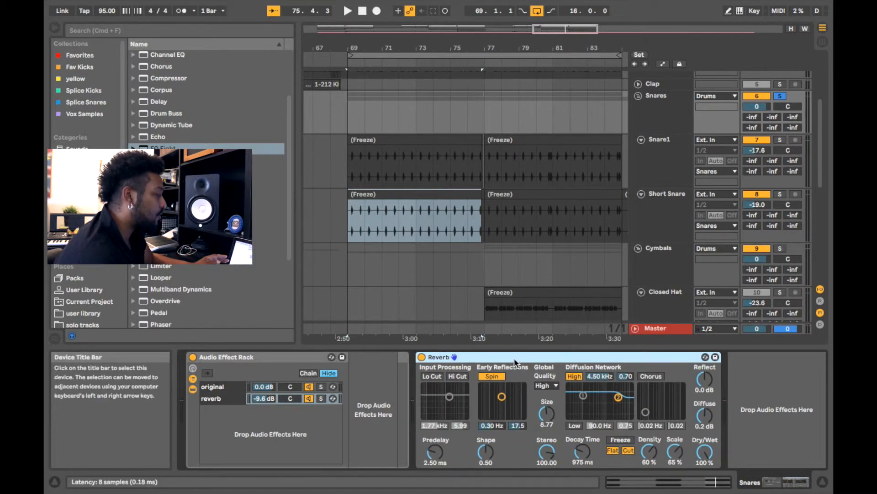
{"action": "key", "text": "super+g"}
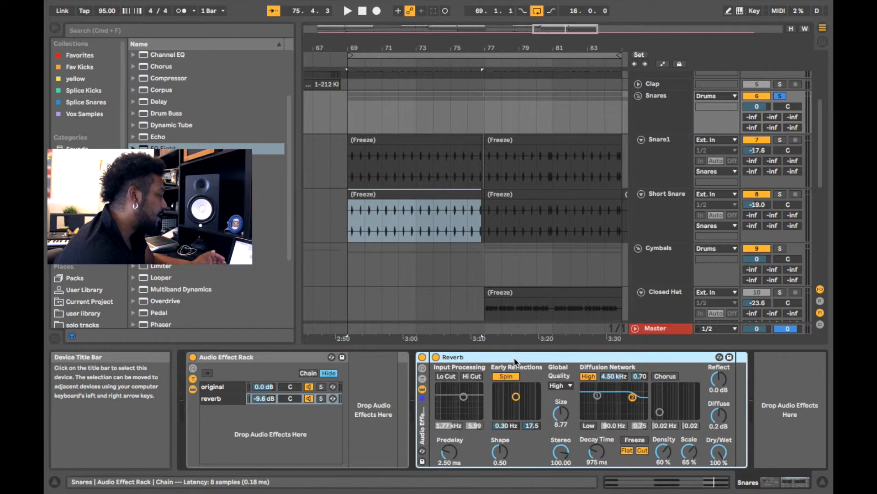
{"action": "left_click", "coordinate": [423, 379]}
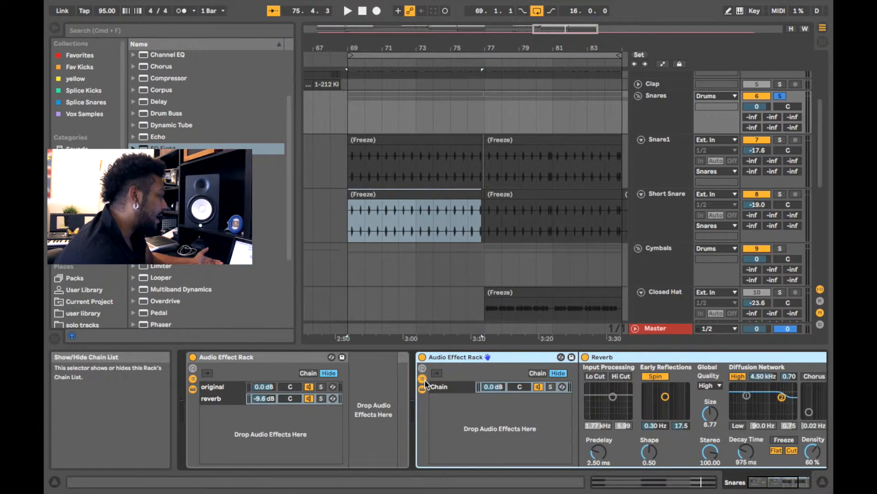
Create a second chain in the new rack and select the chain holding the Reverb.
{"action": "right_click", "coordinate": [504, 412]}
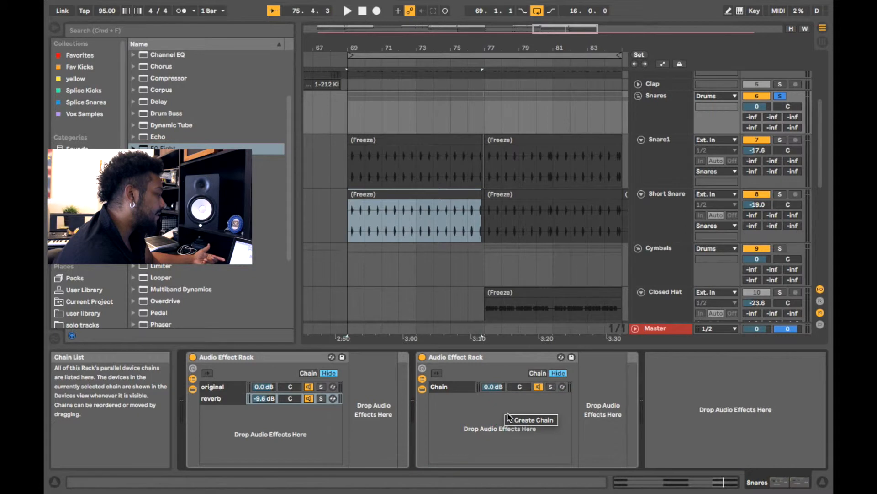
{"action": "left_click", "coordinate": [518, 421]}
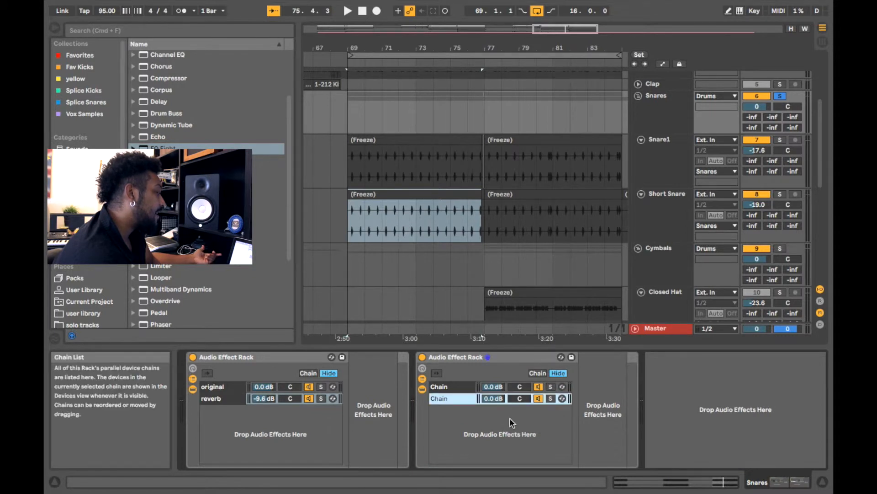
{"action": "left_click", "coordinate": [450, 388]}
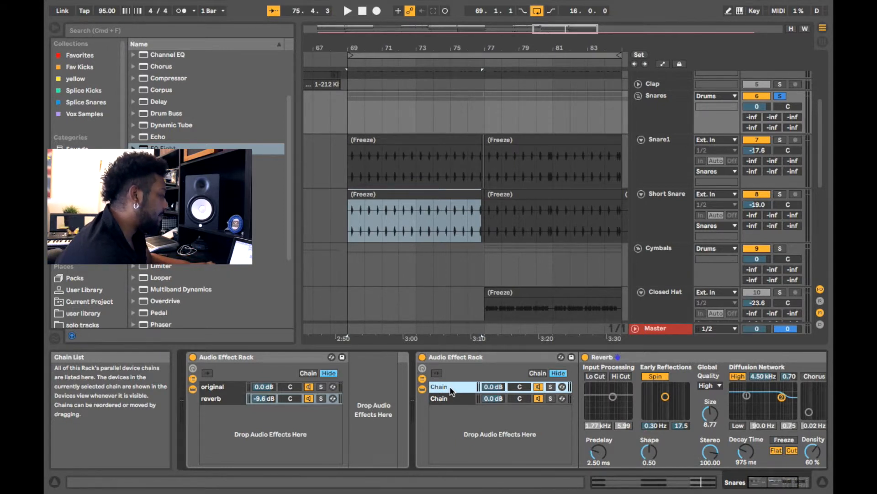
Undo the new rack and the Reverb's move, returning the device to the original rack's reverb chain.
{"action": "key", "text": "Right"}
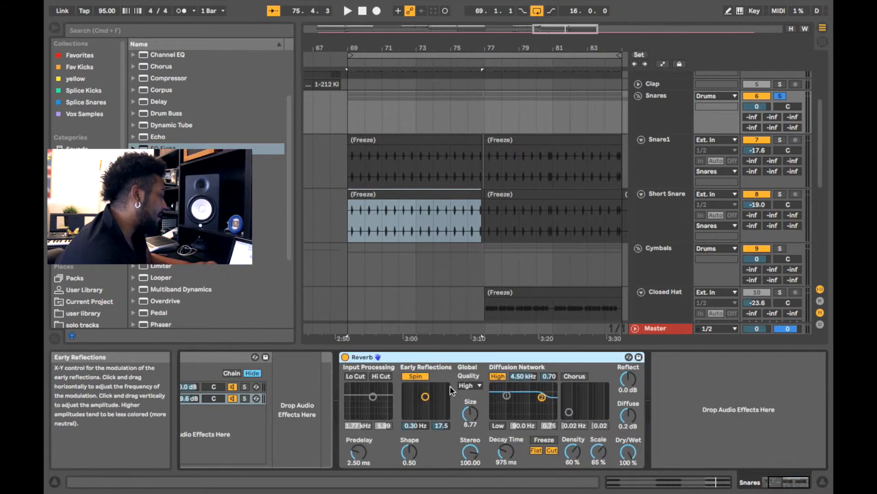
{"action": "key", "text": "super+z"}
{"action": "scroll", "coordinate": [289, 440], "scroll_direction": "left", "scroll_amount": 3}
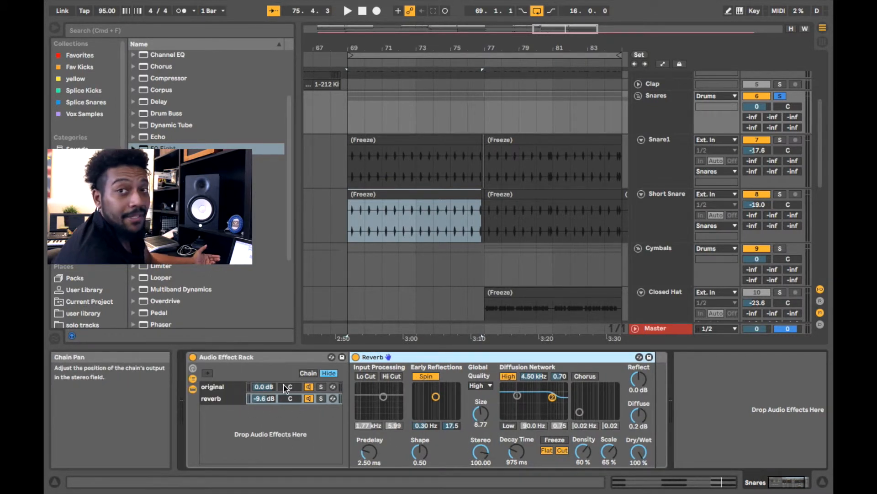
Play the snares and compare the Snares group's Audio Effect Rack bypassed and active, stopping playback at the end.
{"action": "key", "text": "space"}
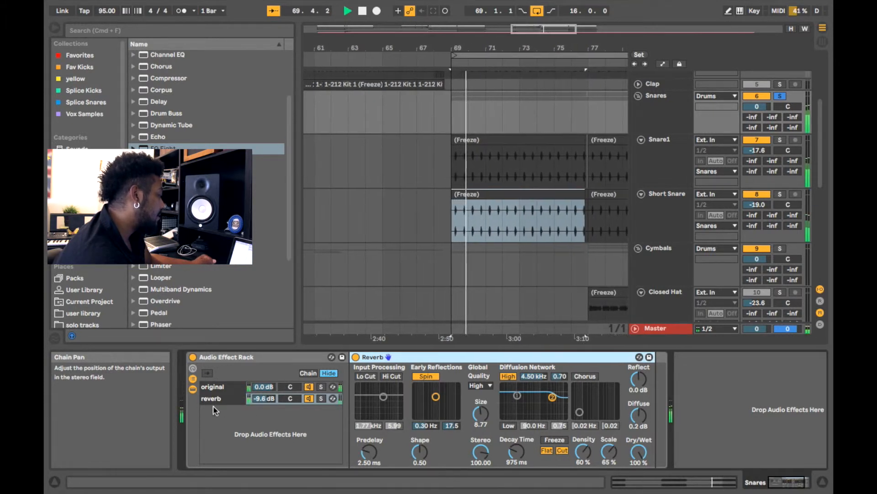
{"action": "left_click", "coordinate": [193, 357]}
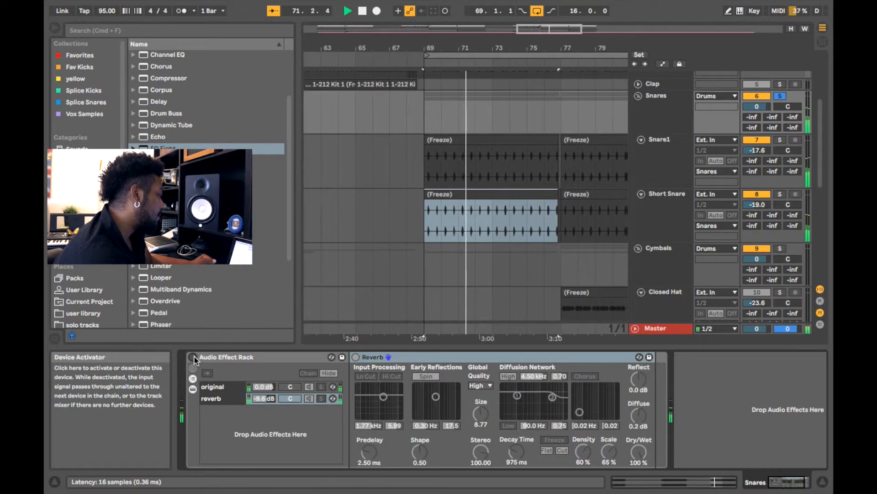
{"action": "left_click", "coordinate": [193, 357]}
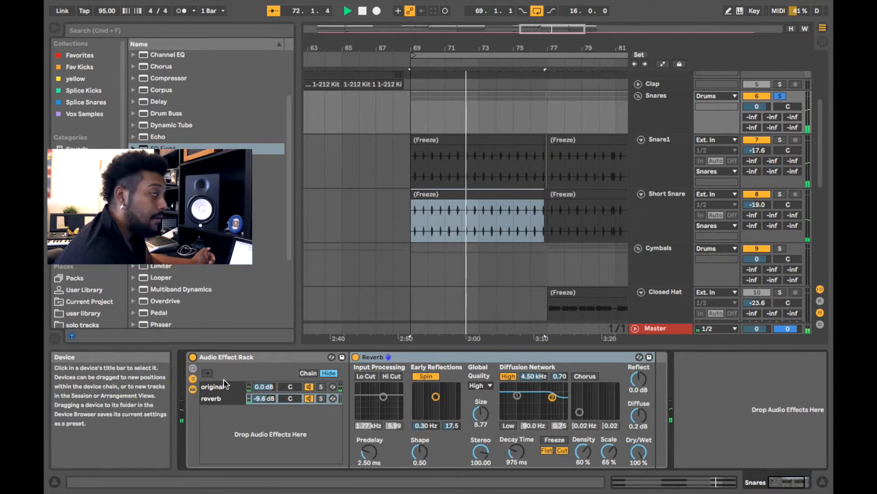
{"action": "key", "text": "space"}
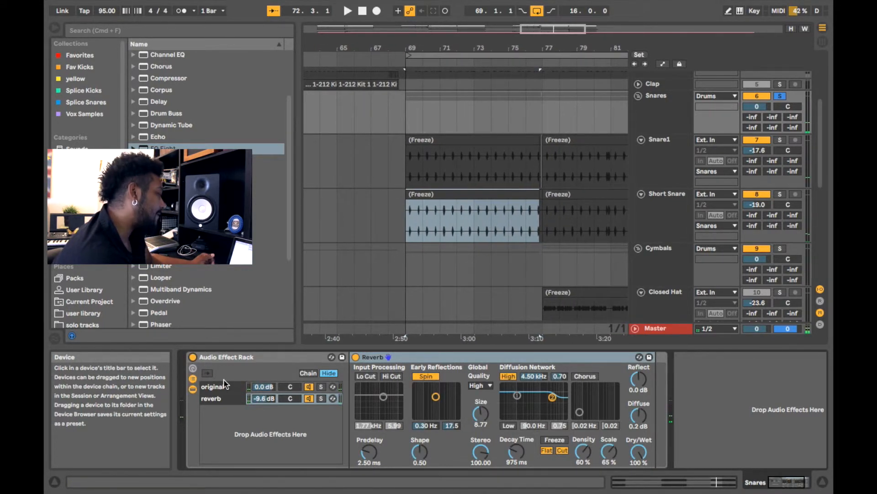
Compare the EQ Eight on the rack's original chain bypassed and active during playback, leave it active and stop playback.
{"action": "left_click", "coordinate": [220, 387]}
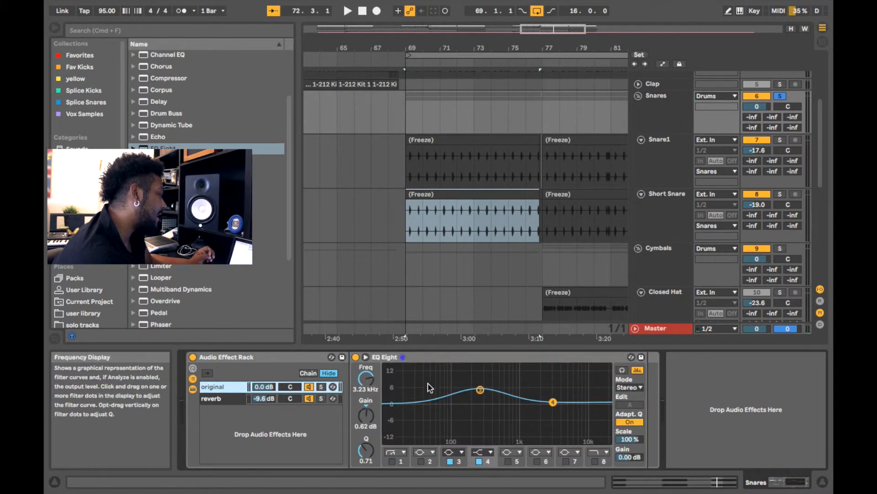
{"action": "left_click", "coordinate": [355, 358]}
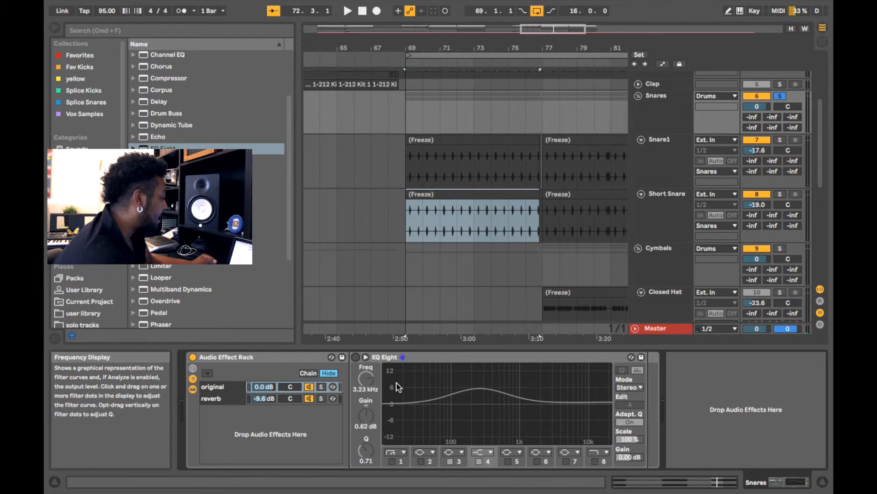
{"action": "left_click", "coordinate": [233, 390]}
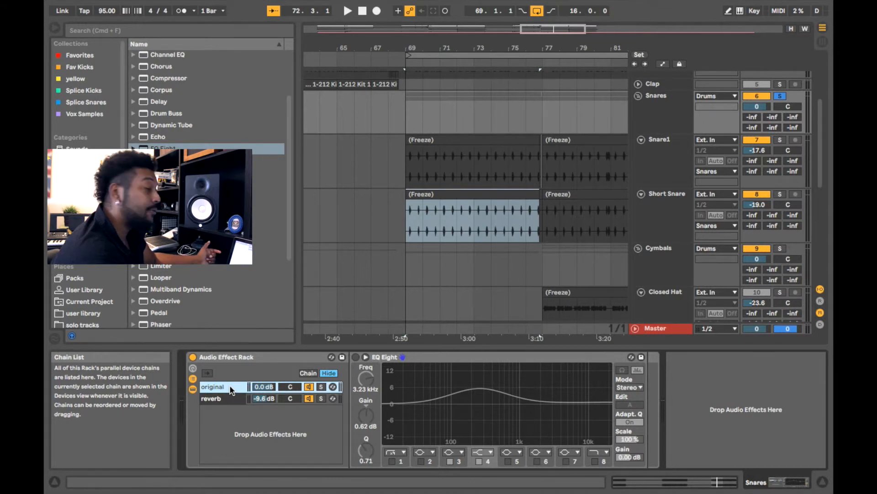
{"action": "key", "text": "space"}
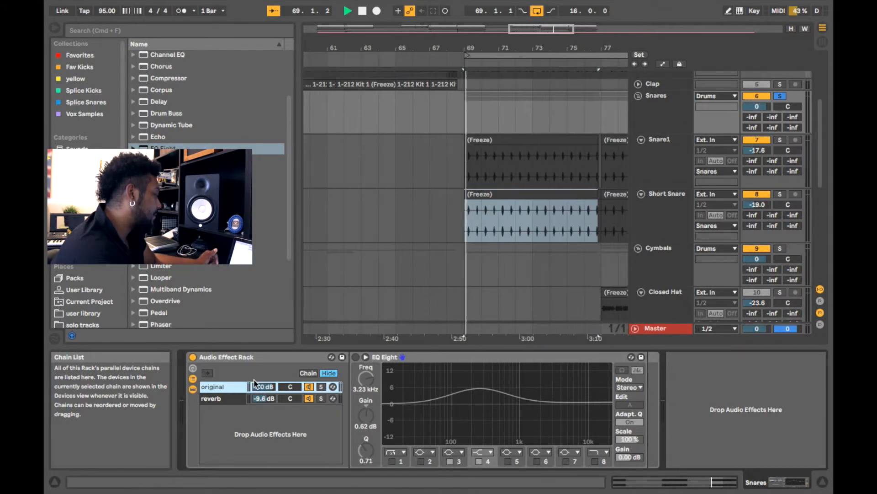
{"action": "left_click", "coordinate": [356, 358]}
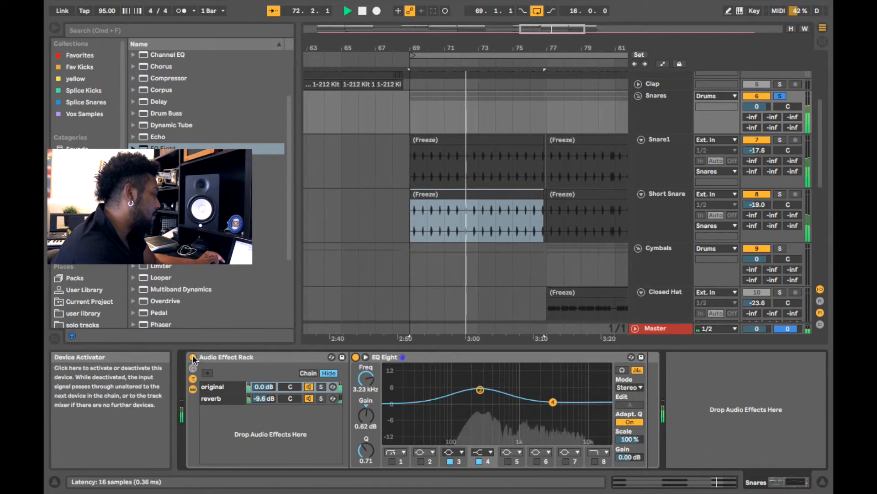
{"action": "left_click", "coordinate": [355, 358]}
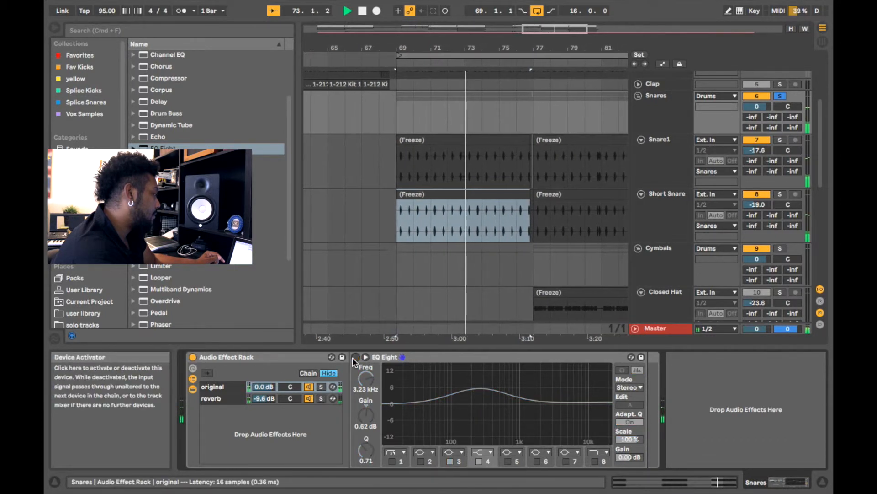
{"action": "left_click", "coordinate": [354, 357]}
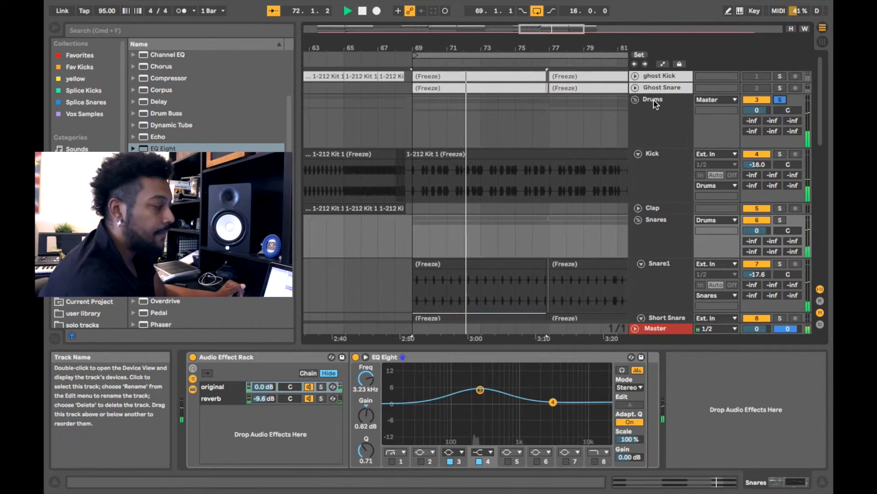
{"action": "key", "text": "space"}
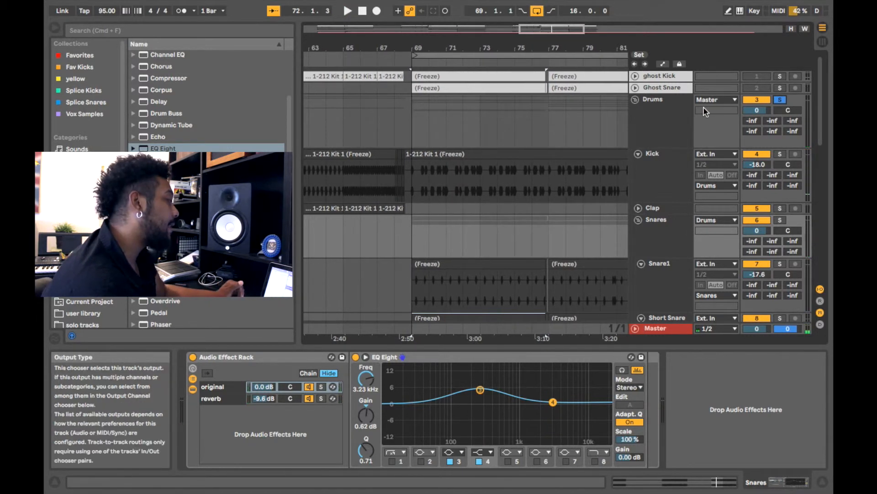
Activate the Audio Effect Rack and its Glue Compressor on the Drums group.
{"action": "left_click", "coordinate": [657, 123]}
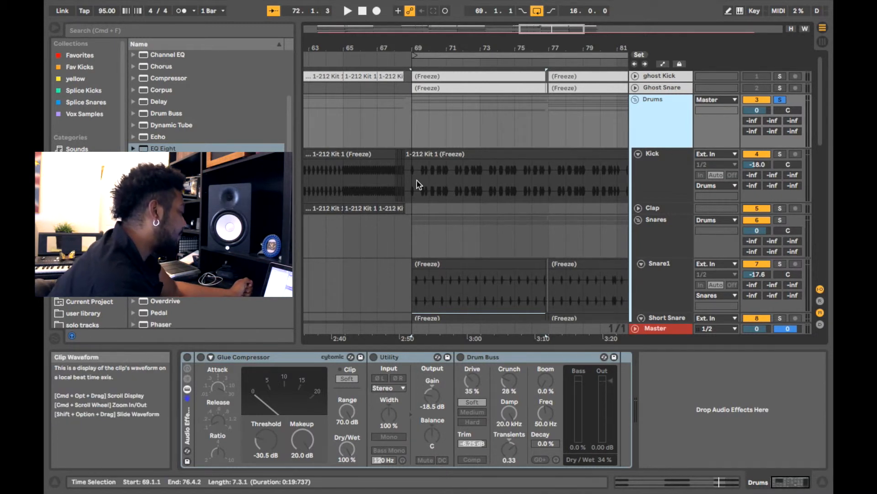
{"action": "left_click", "coordinate": [198, 362]}
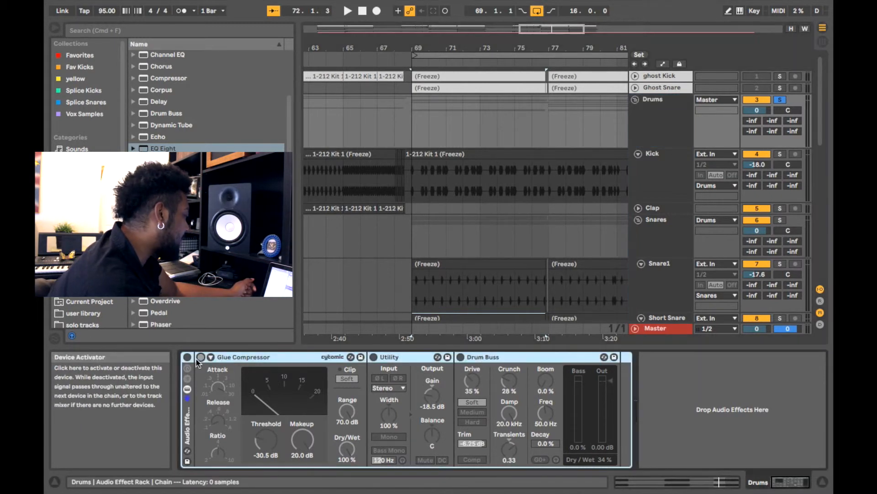
{"action": "left_click", "coordinate": [200, 357]}
{"action": "left_click", "coordinate": [265, 360]}
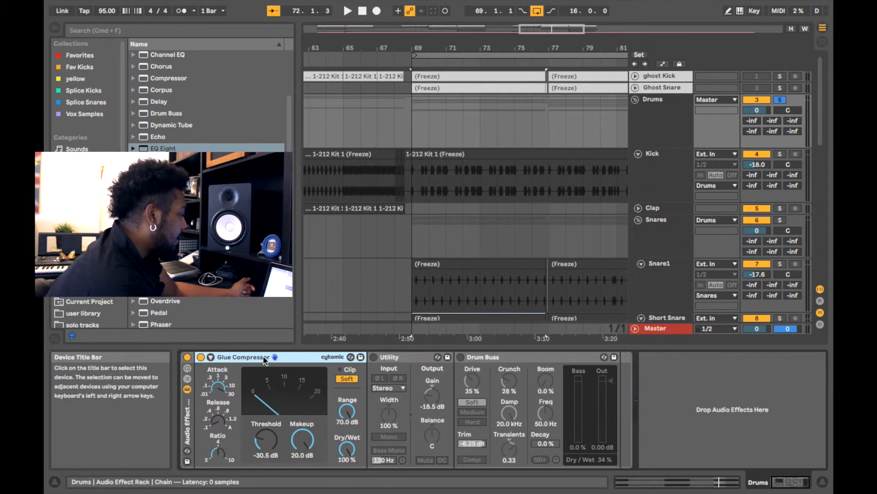
{"action": "left_click", "coordinate": [218, 386]}
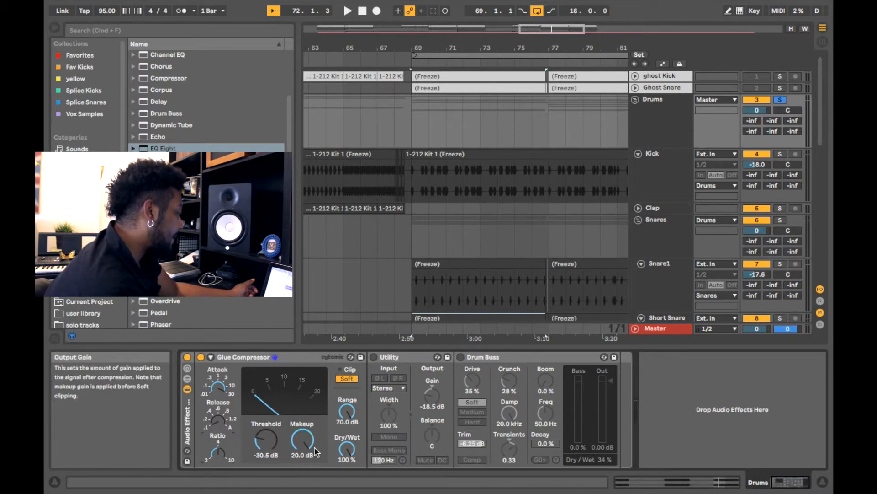
Turn off the Glue Compressor's soft clipping, set its Makeup to 0.00 dB and start playing the drums.
{"action": "left_click", "coordinate": [347, 379]}
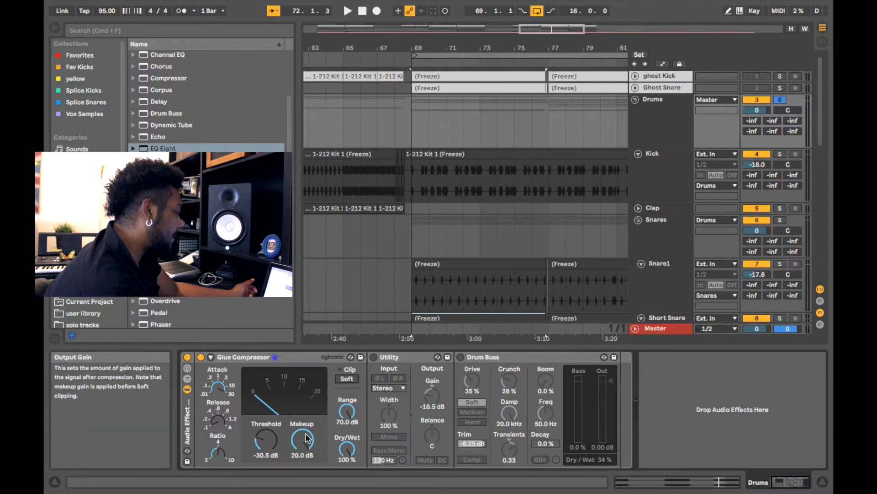
{"action": "left_click_drag", "start_coordinate": [308, 434], "coordinate": [309, 475]}
{"action": "key", "text": "space"}
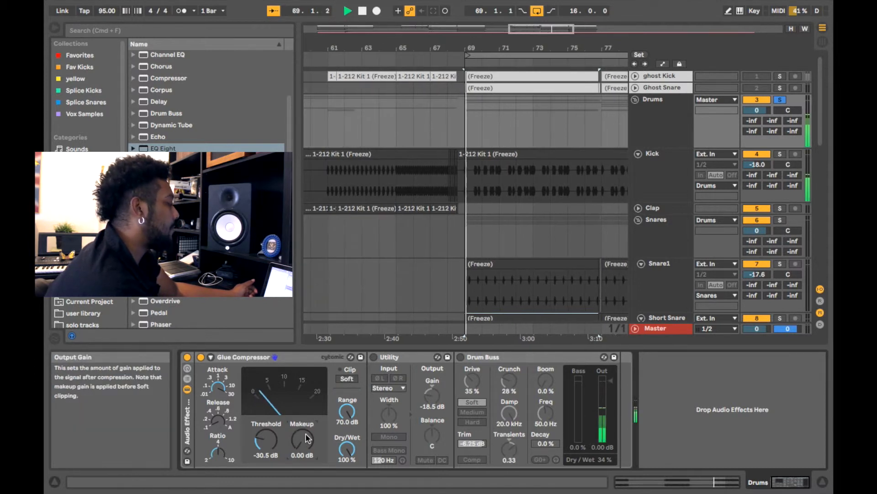
Compare the Glue Compressor bypassed and active while the drums play, leave it active and stop playback.
{"action": "left_click", "coordinate": [200, 357]}
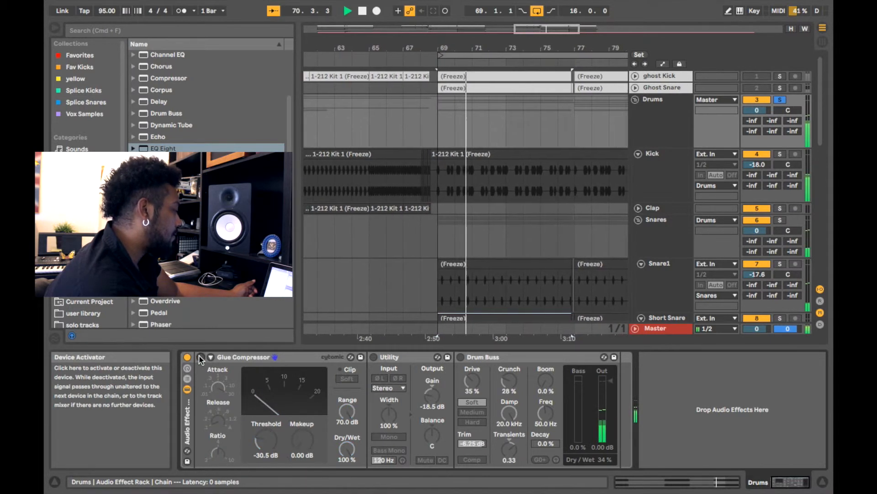
{"action": "left_click", "coordinate": [201, 357]}
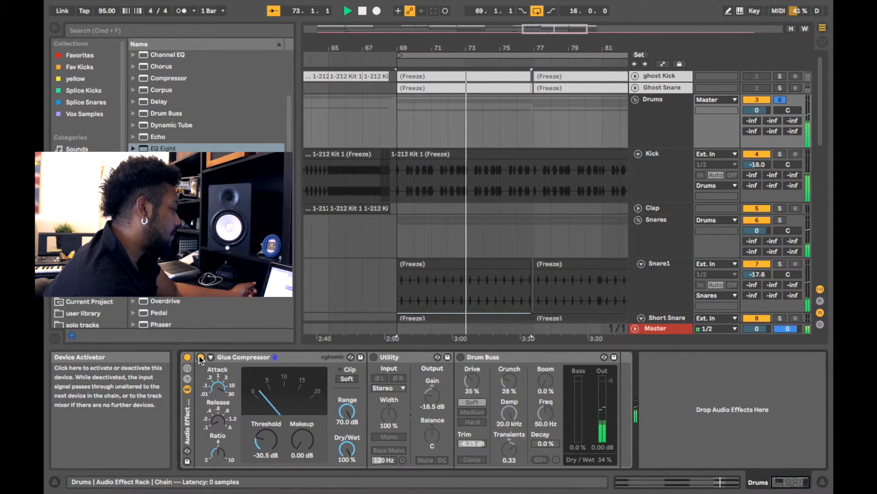
{"action": "key", "text": "space"}
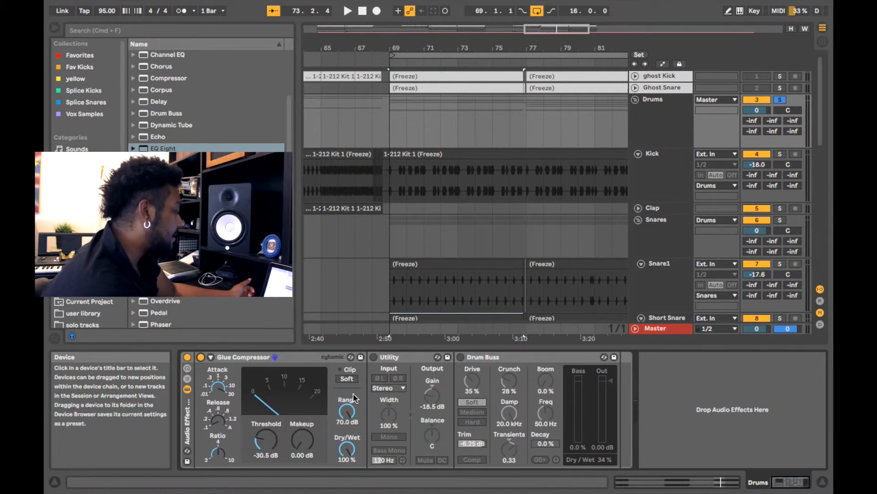
Enable the Glue Compressor's soft clipping and raise its Makeup to 4.44 dB while playing the drums, then stop playback.
{"action": "left_click", "coordinate": [348, 380]}
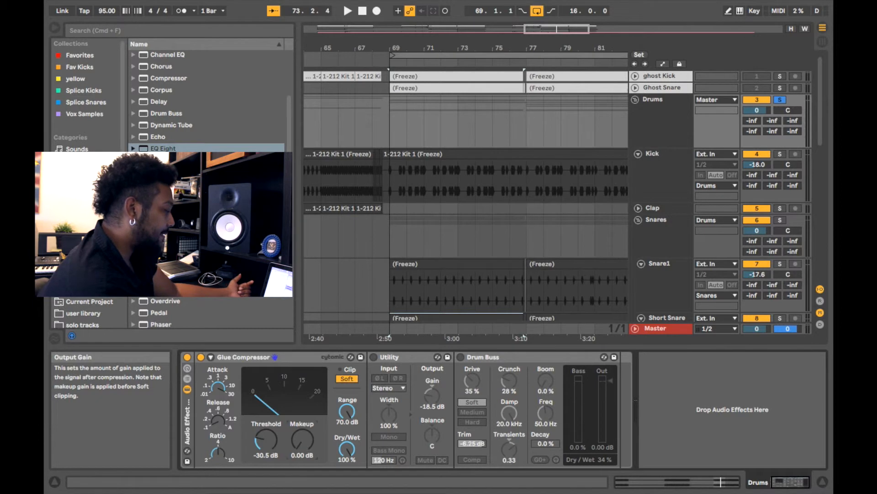
{"action": "left_click_drag", "start_coordinate": [302, 441], "coordinate": [304, 446]}
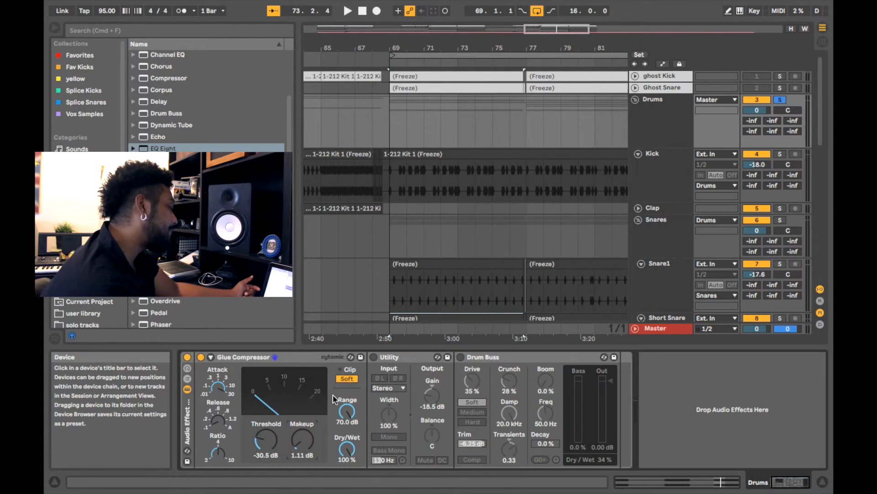
{"action": "key", "text": "space"}
{"action": "left_click_drag", "start_coordinate": [301, 440], "coordinate": [301, 432]}
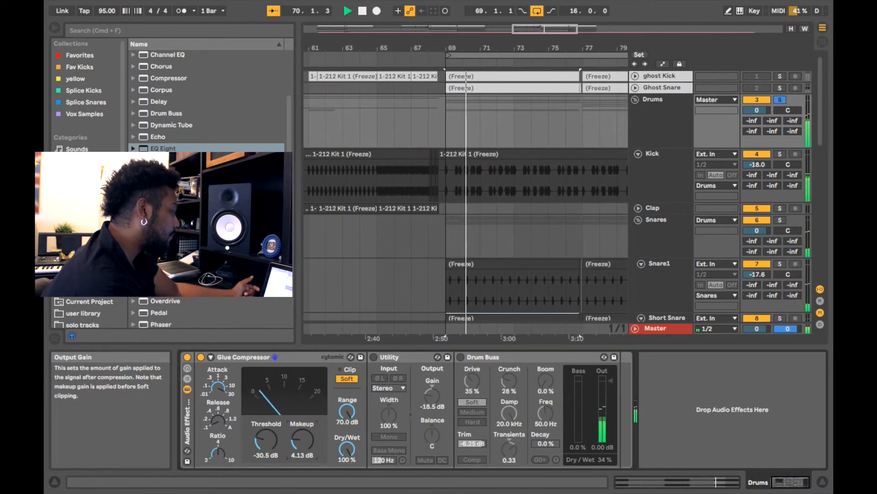
{"action": "key", "text": "space"}
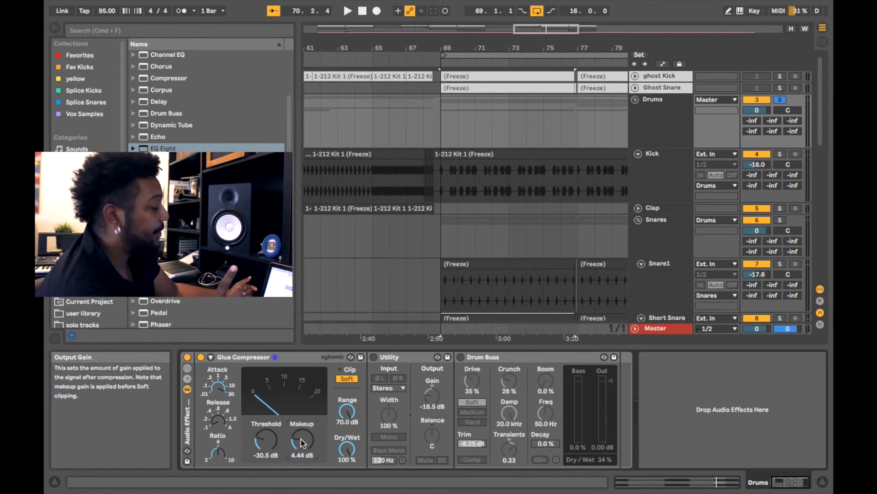
Activate the Utility on the Drums group and, with the drums playing, raise the Glue Compressor's Makeup to 20.0 dB.
{"action": "left_click", "coordinate": [392, 361]}
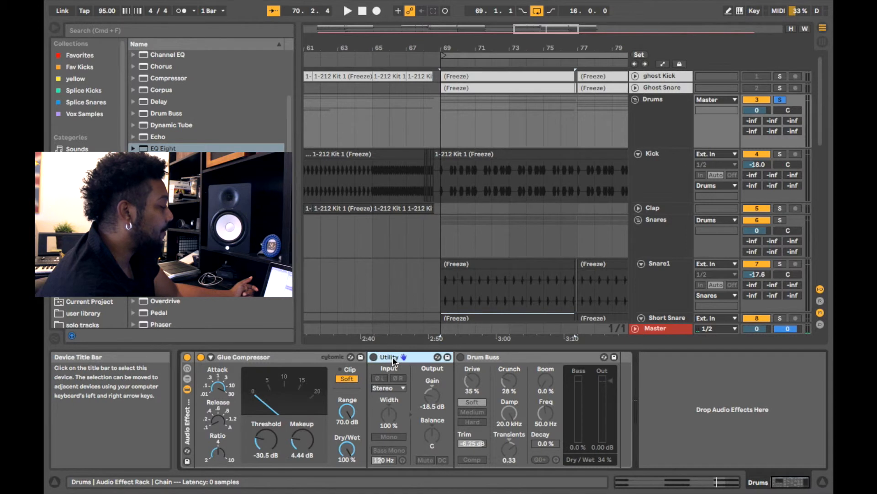
{"action": "left_click", "coordinate": [374, 358]}
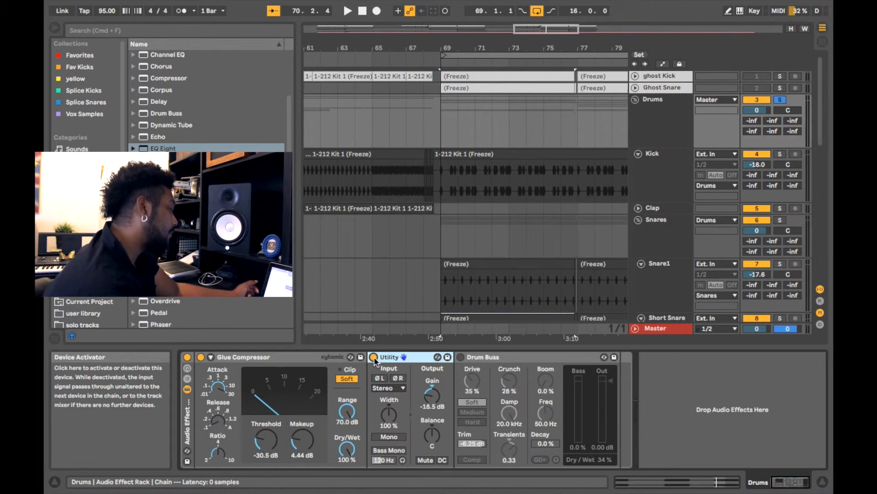
{"action": "key", "text": "space"}
{"action": "left_click_drag", "start_coordinate": [311, 439], "coordinate": [311, 374]}
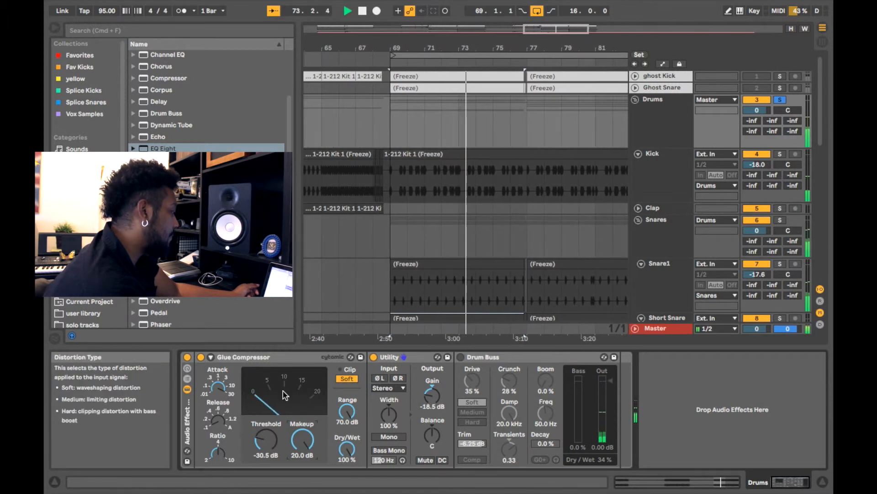
Compare the Drums group's whole Audio Effect Rack bypassed and active during playback, leave it active and stop playback.
{"action": "left_click", "coordinate": [187, 357]}
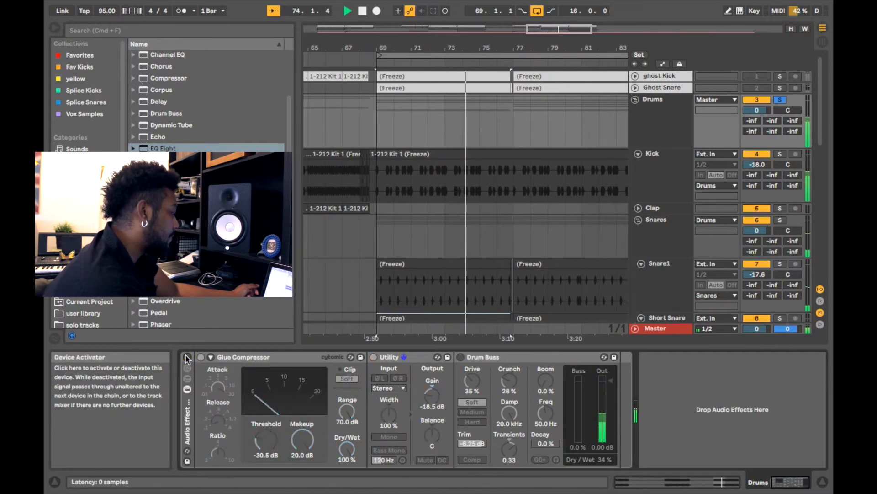
{"action": "left_click", "coordinate": [186, 356]}
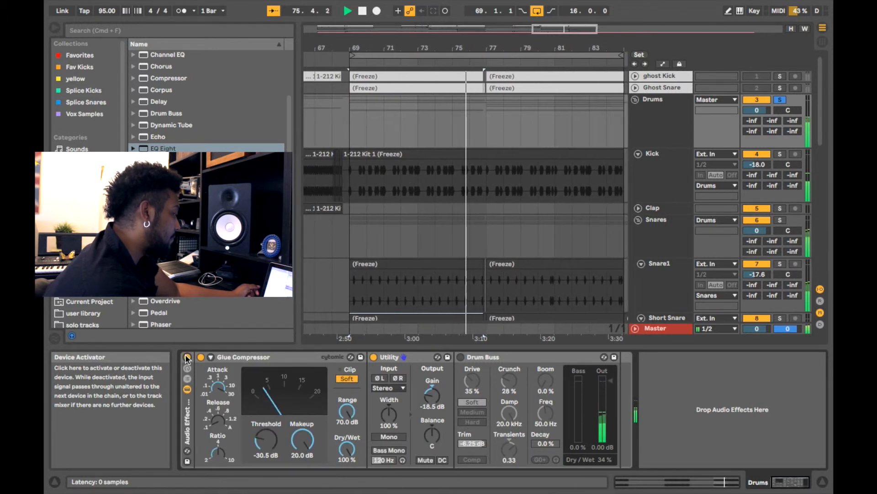
{"action": "key", "text": "space"}
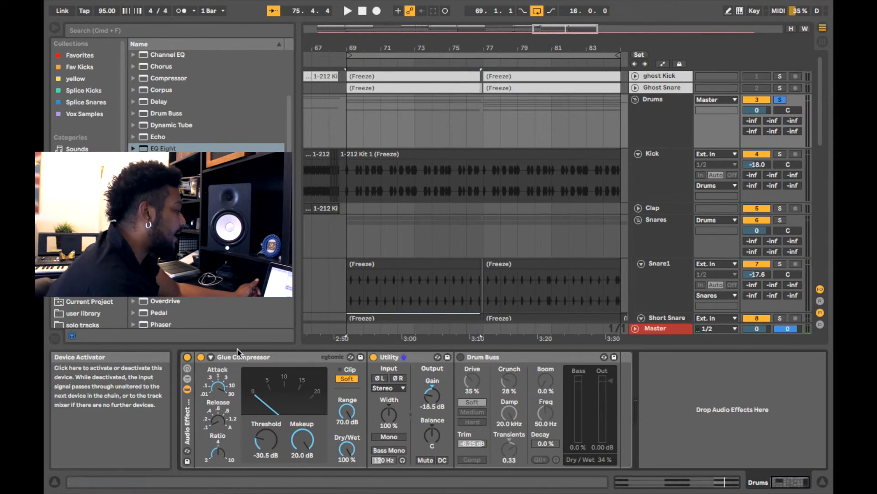
Activate the Drum Buss and, with the drums playing, set its Dry/Wet to 100 %, Drive to 29 % and Crunch to 31 %.
{"action": "left_click", "coordinate": [509, 355]}
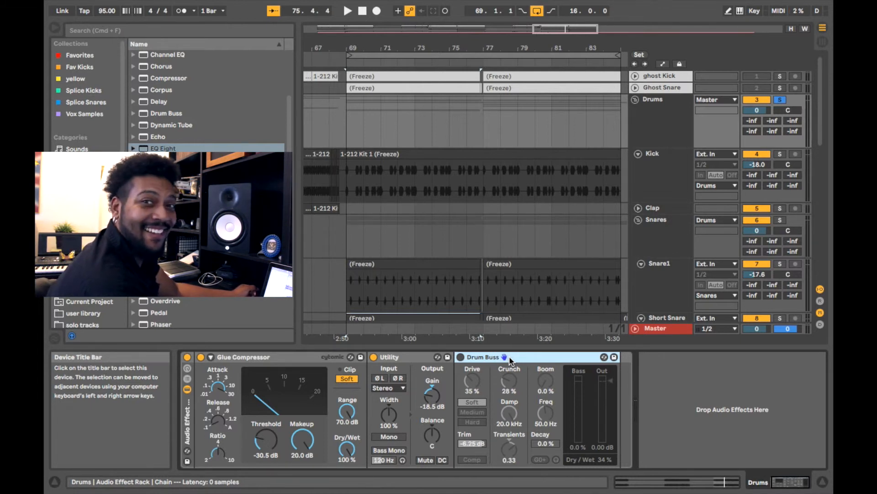
{"action": "left_click", "coordinate": [460, 356]}
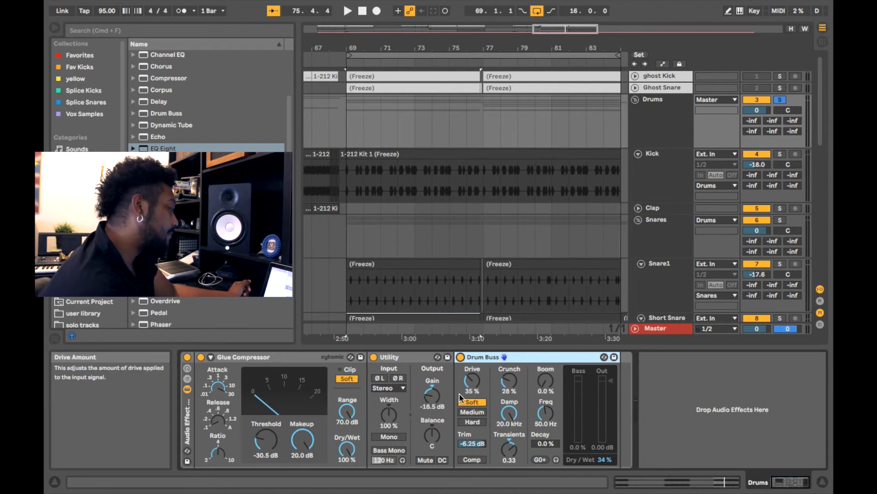
{"action": "left_click", "coordinate": [472, 381]}
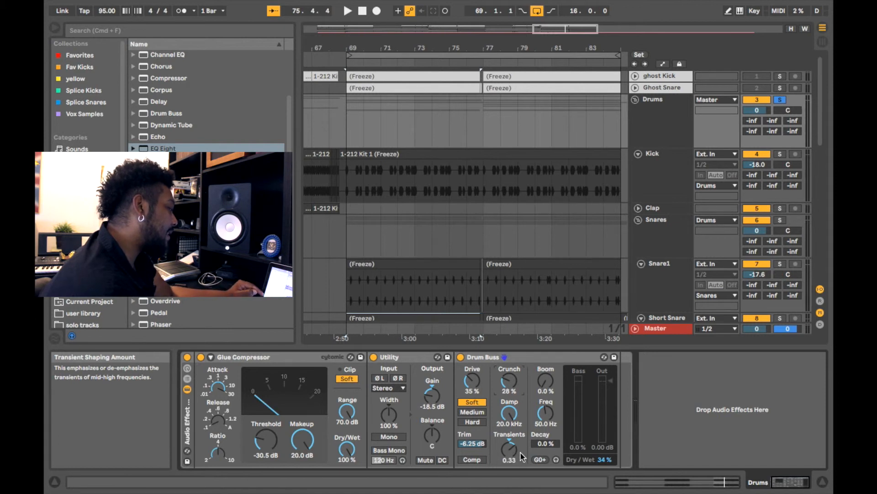
{"action": "left_click_drag", "start_coordinate": [601, 460], "coordinate": [602, 425]}
{"action": "key", "text": "space"}
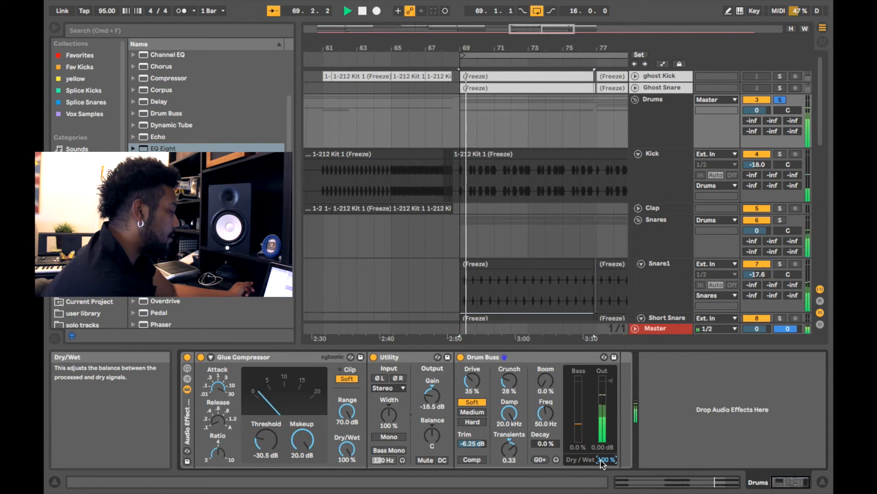
{"action": "left_click_drag", "start_coordinate": [473, 380], "coordinate": [472, 405]}
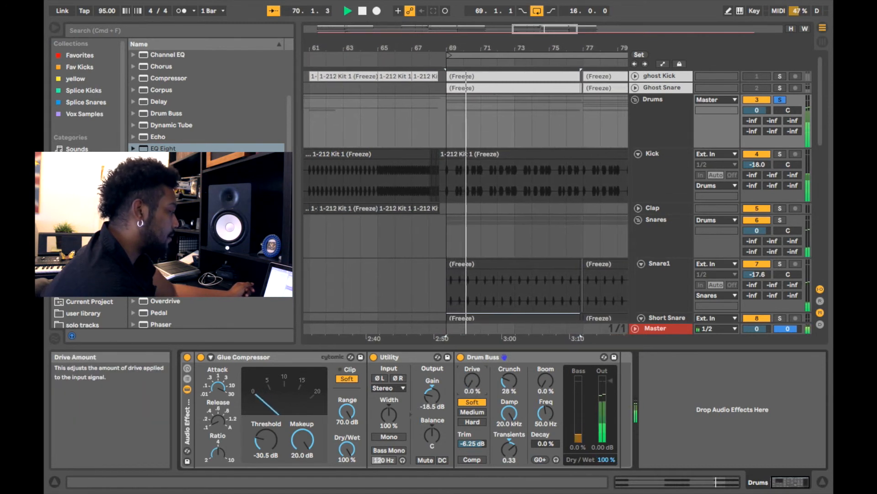
{"action": "mouse_move", "coordinate": [509, 381]}
{"action": "left_mouse_down"}
{"action": "mouse_move", "coordinate": [509, 402]}
{"action": "mouse_move", "coordinate": [479, 361]}
{"action": "mouse_move", "coordinate": [509, 375]}
{"action": "mouse_move", "coordinate": [509, 367]}
{"action": "left_mouse_up"}
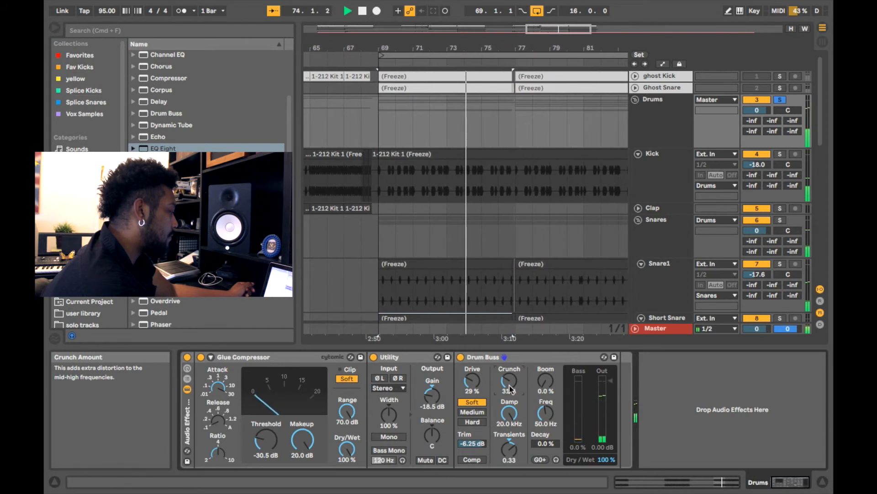
Compare the Drum Buss bypassed and active, lower its Dry/Wet to 35 % and stop playback.
{"action": "left_click", "coordinate": [463, 357]}
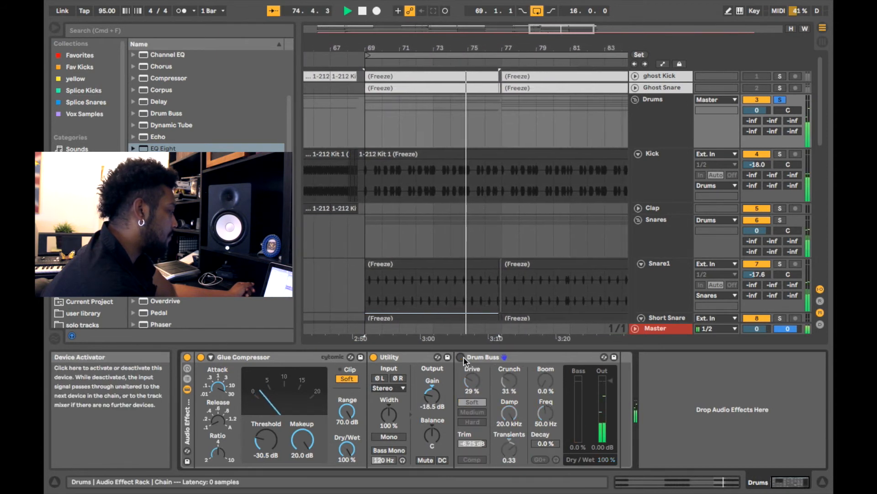
{"action": "left_click", "coordinate": [463, 357]}
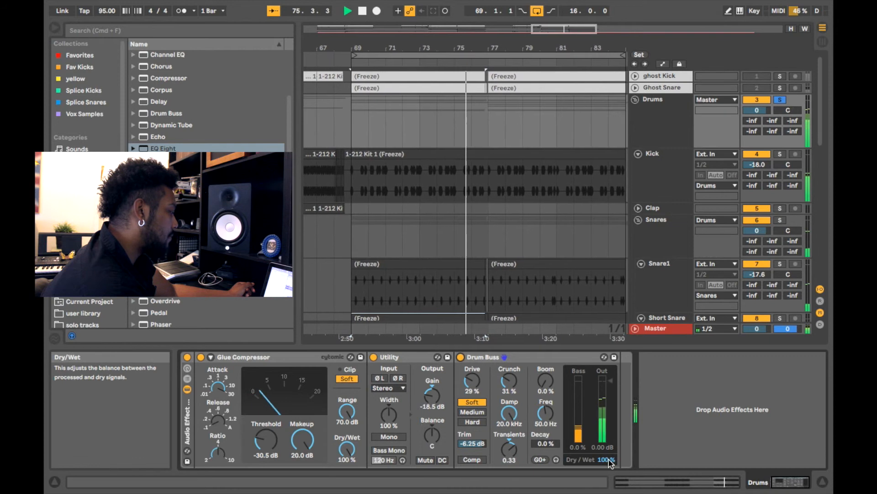
{"action": "left_click_drag", "start_coordinate": [611, 457], "coordinate": [611, 483]}
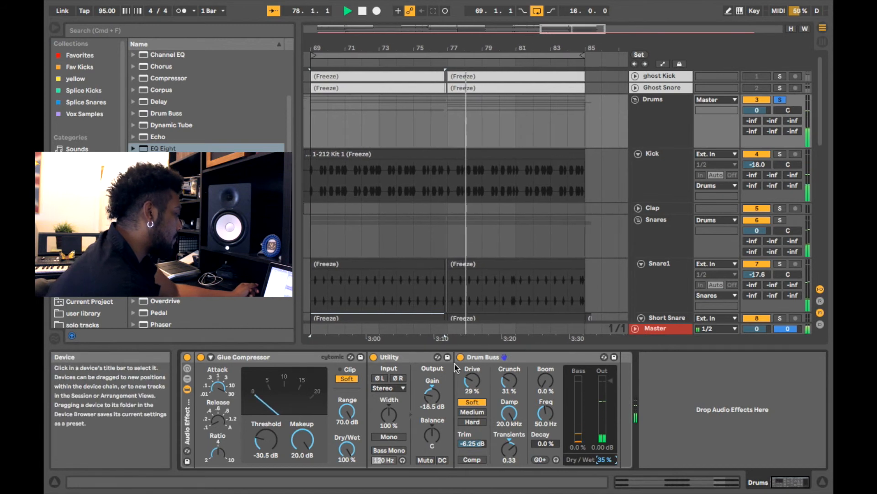
{"action": "key", "text": "space"}
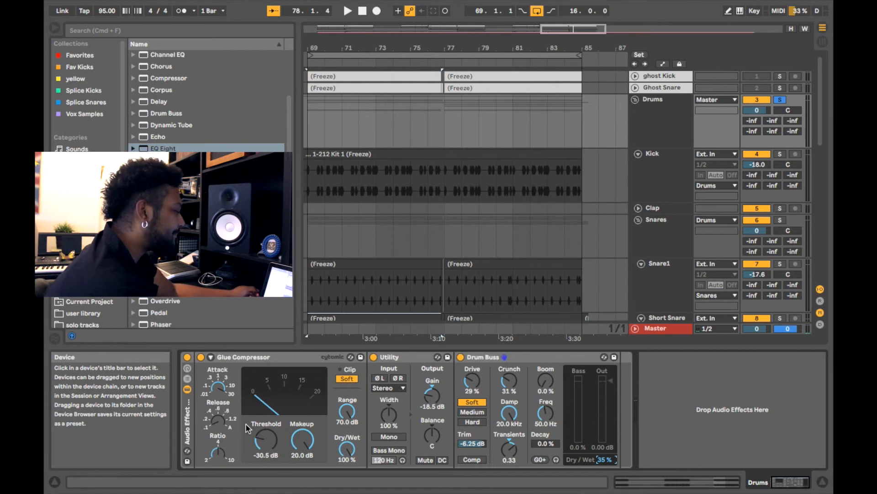
Play the drums with the Audio Effect Rack bypassed, alternate it on and off to compare, leave it active and stop playback.
{"action": "scroll", "coordinate": [248, 428], "scroll_direction": "left", "scroll_amount": 1}
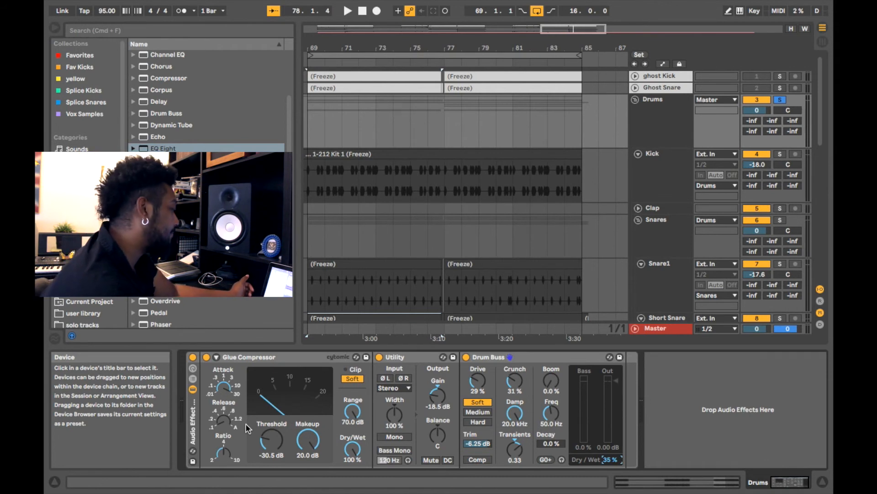
{"action": "left_click", "coordinate": [193, 357]}
{"action": "key", "text": "space"}
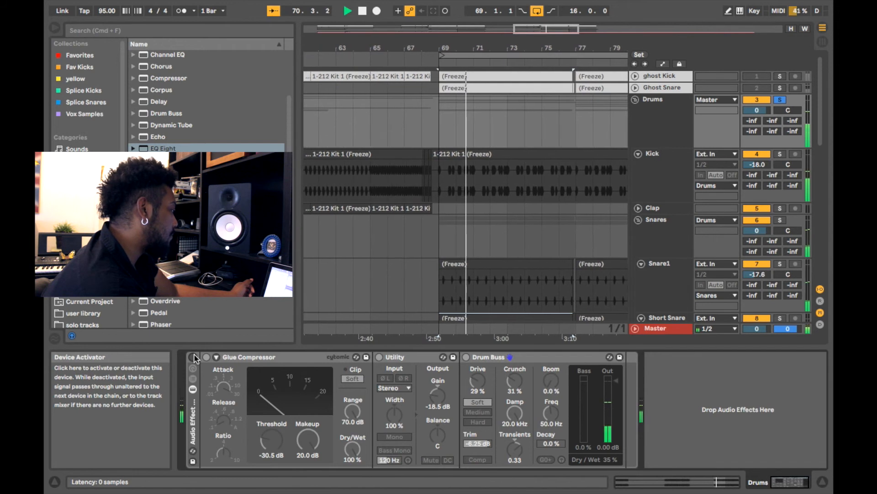
{"action": "left_click", "coordinate": [193, 357]}
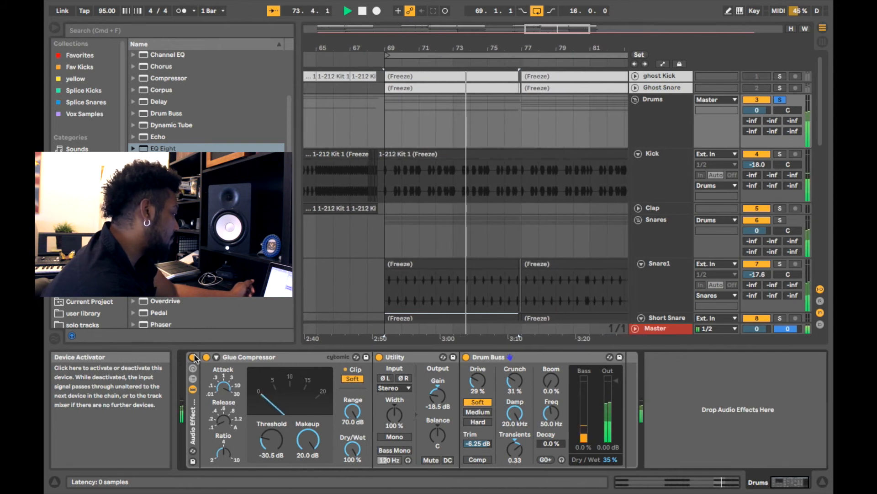
{"action": "left_click", "coordinate": [193, 357]}
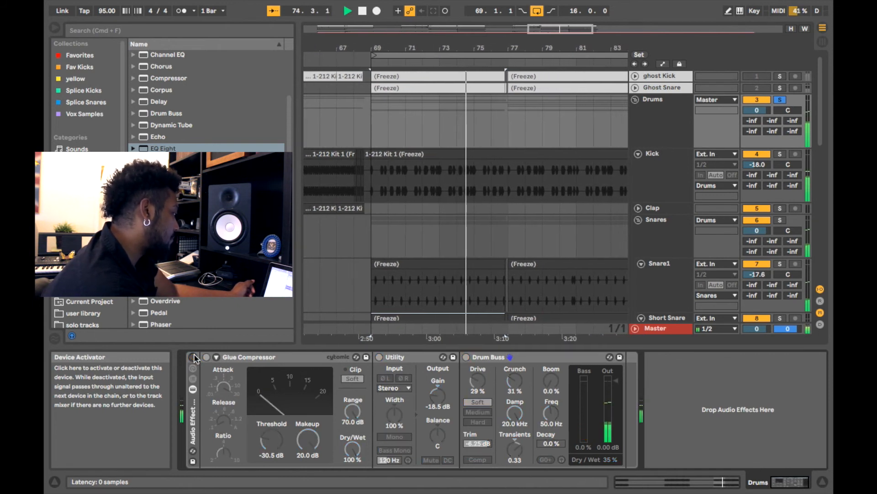
{"action": "left_click", "coordinate": [192, 357]}
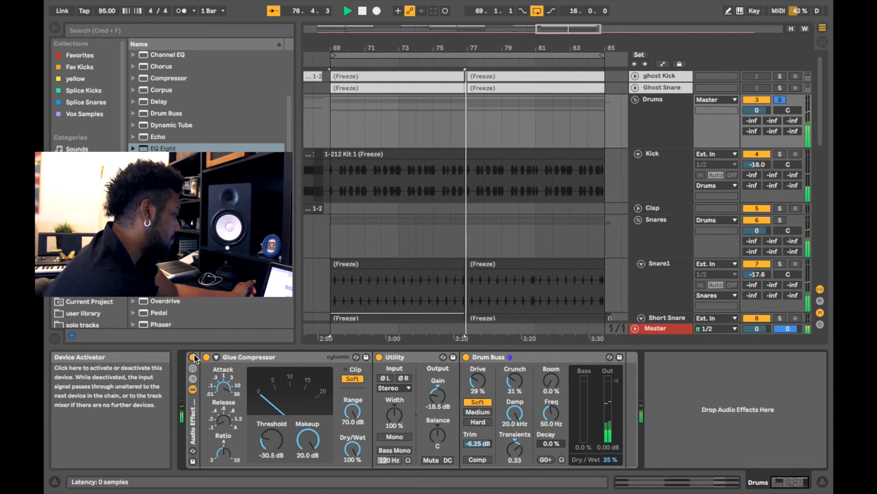
{"action": "key", "text": "space"}
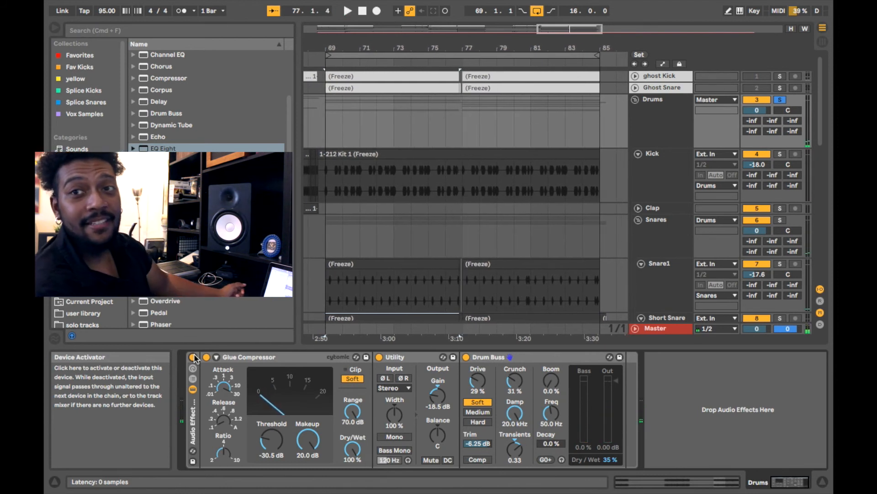